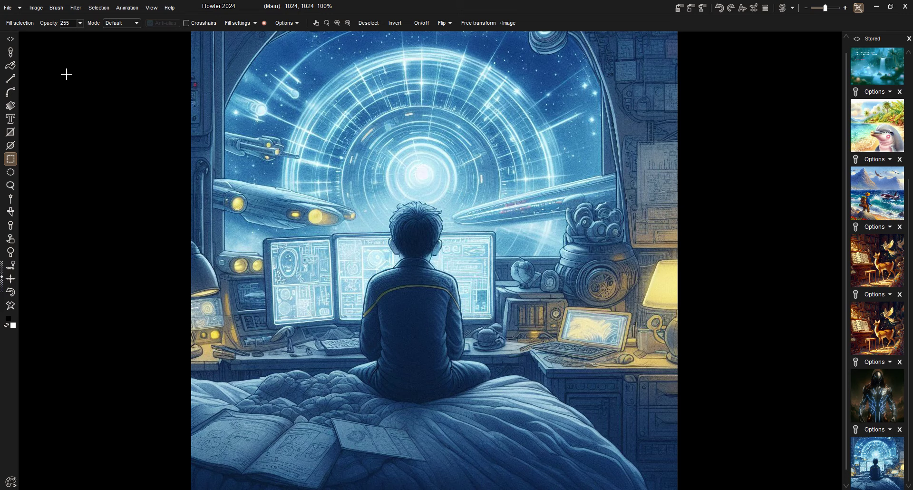
Try to run the HSV_Selector plugin filter on the image without a selection
click(78, 9)
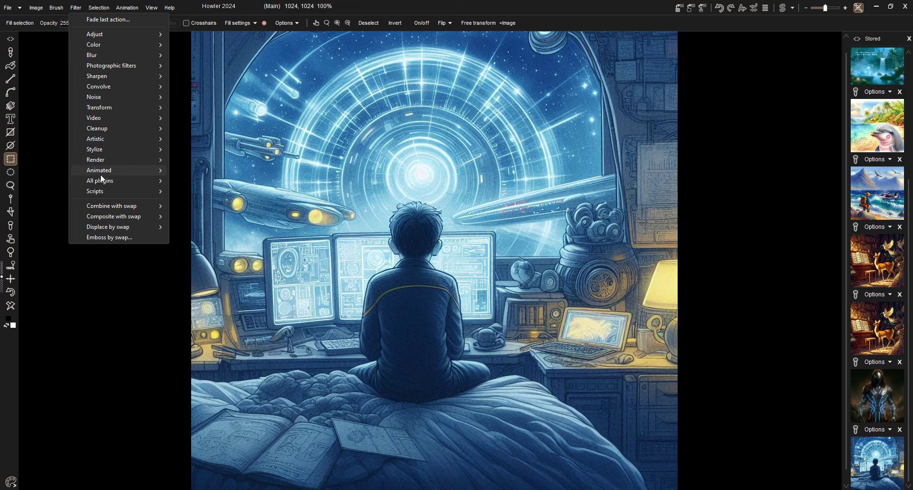
mouse_move(102, 181)
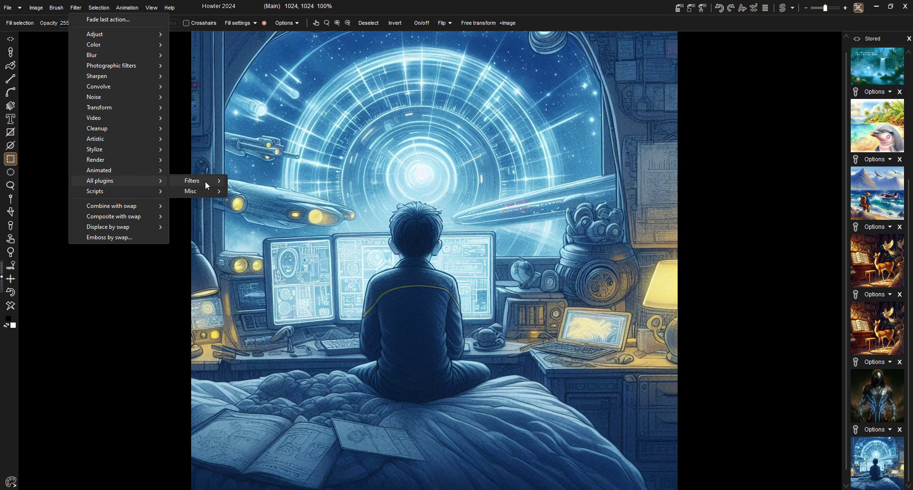
mouse_move(207, 181)
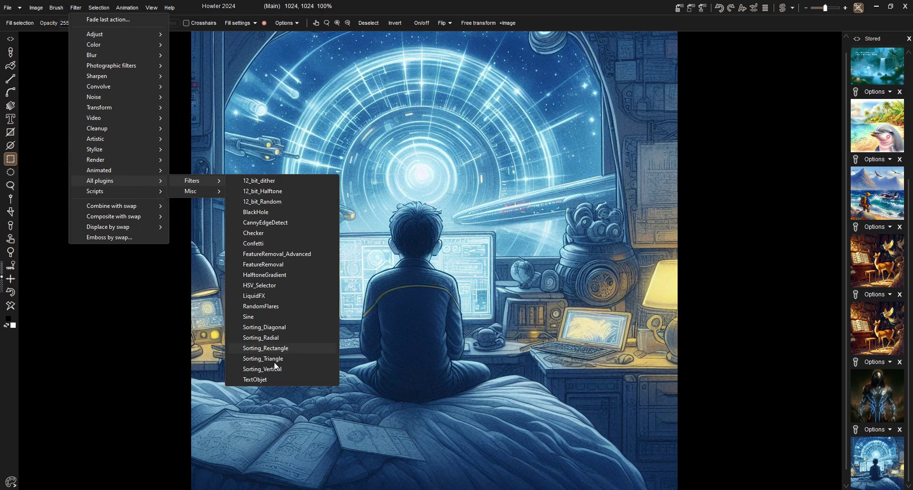
click(289, 255)
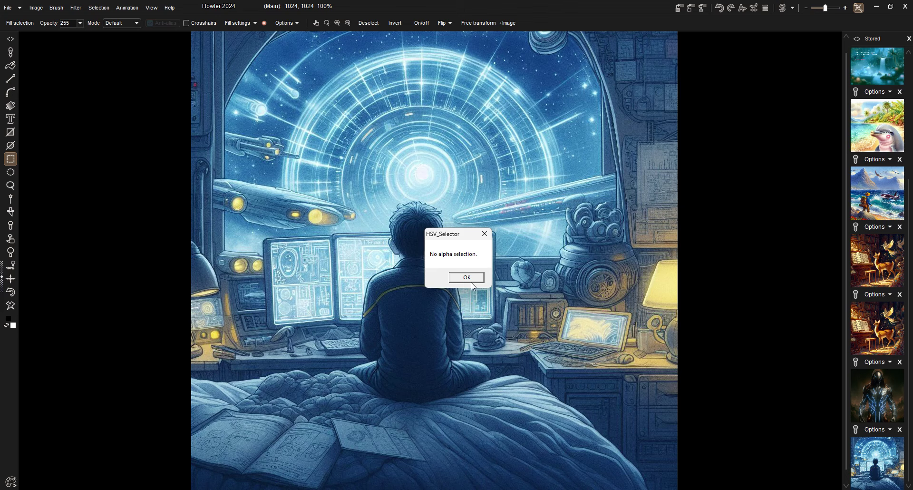
click(470, 282)
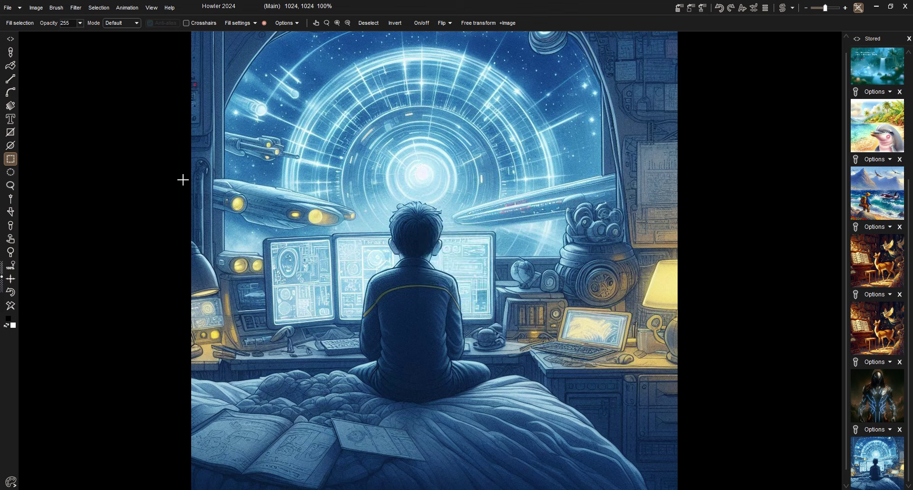
Lasso the large spaceship with yellow lights outside the window and start the FeatureRemoval_Advanced plugin on the selection
click(11, 185)
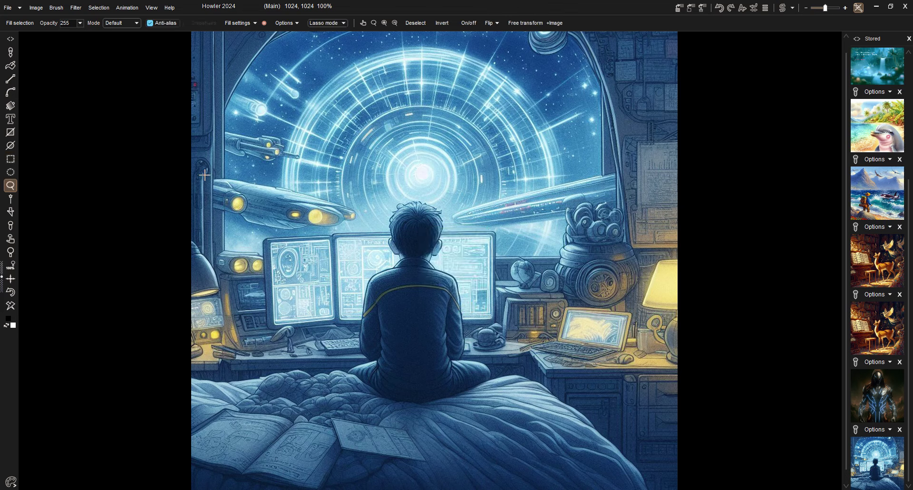
mouse_move(265, 178)
mouse_down()
mouse_move(328, 191)
mouse_move(355, 216)
mouse_move(325, 235)
mouse_move(211, 218)
mouse_move(212, 176)
mouse_up()
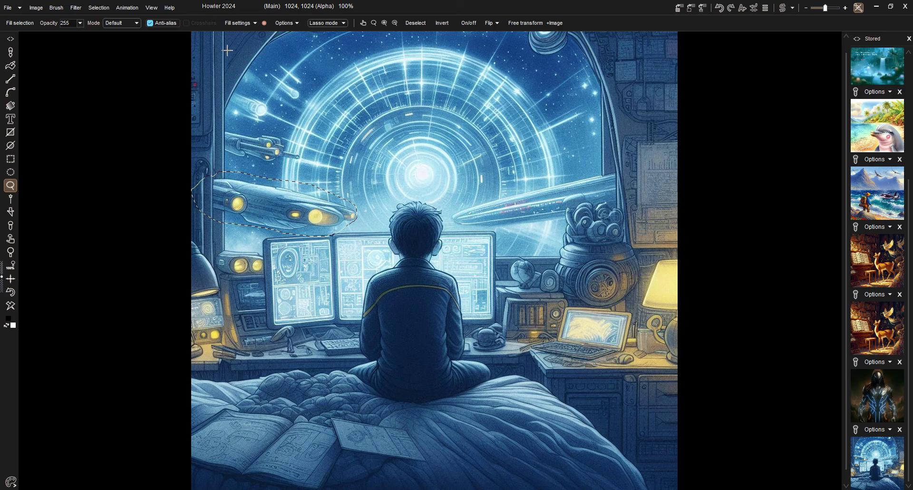
click(151, 8)
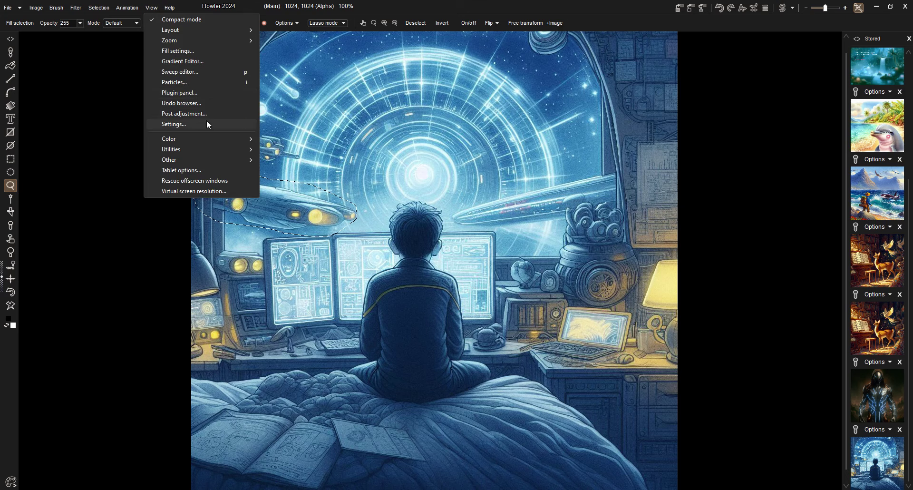
click(204, 94)
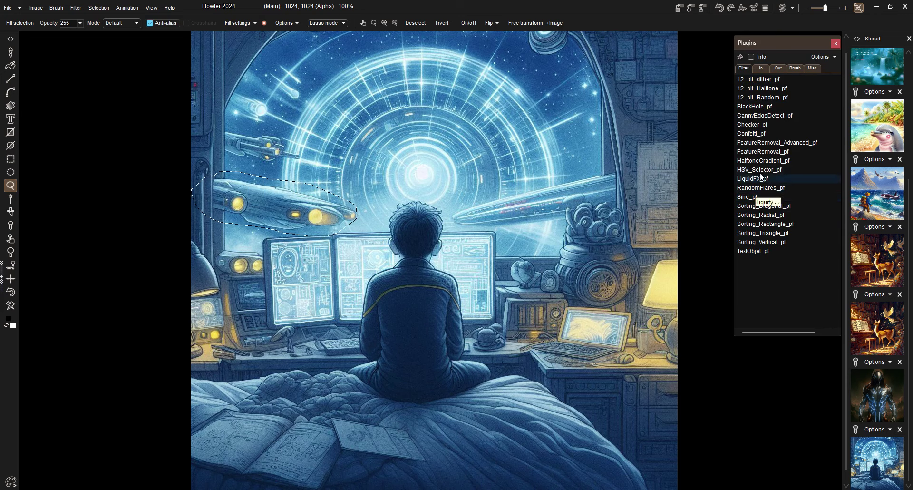
click(758, 144)
double_click(758, 145)
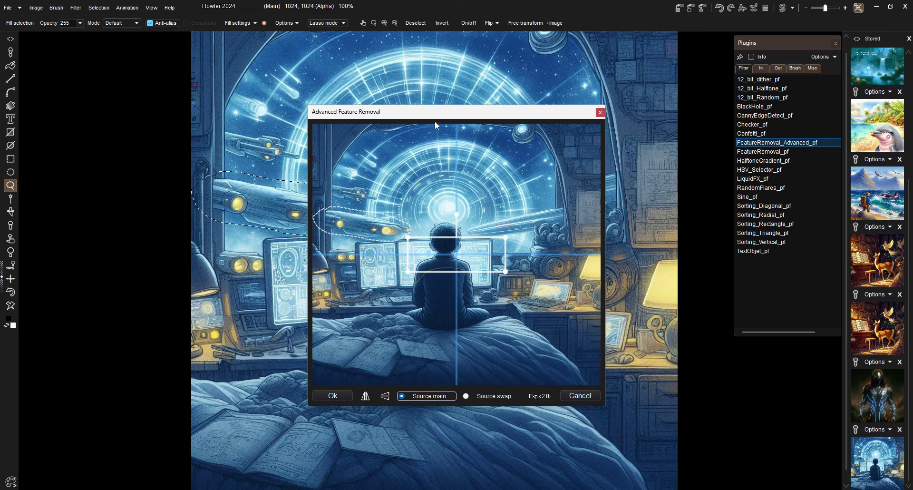
drag(450, 114, 551, 55)
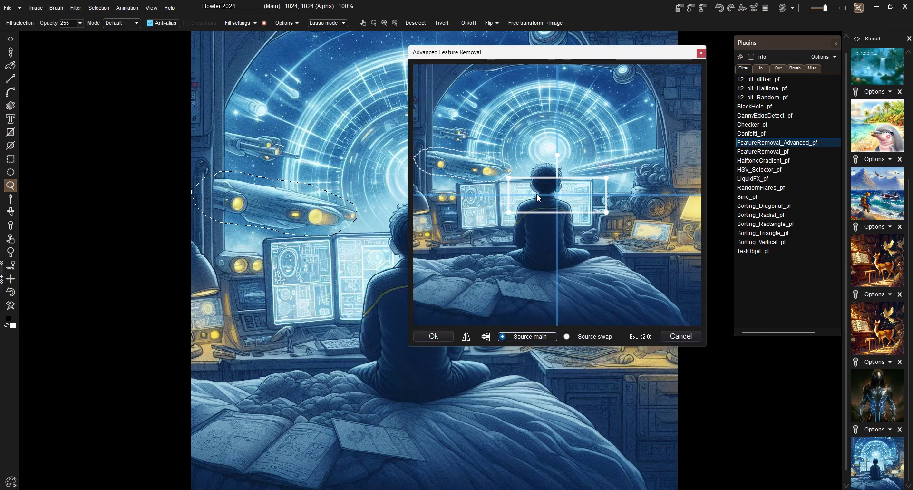
Place the source frame over the starry sky and upper-right edge of the window, rotate it to match the ship's surroundings, and apply the removal
drag(536, 193, 582, 95)
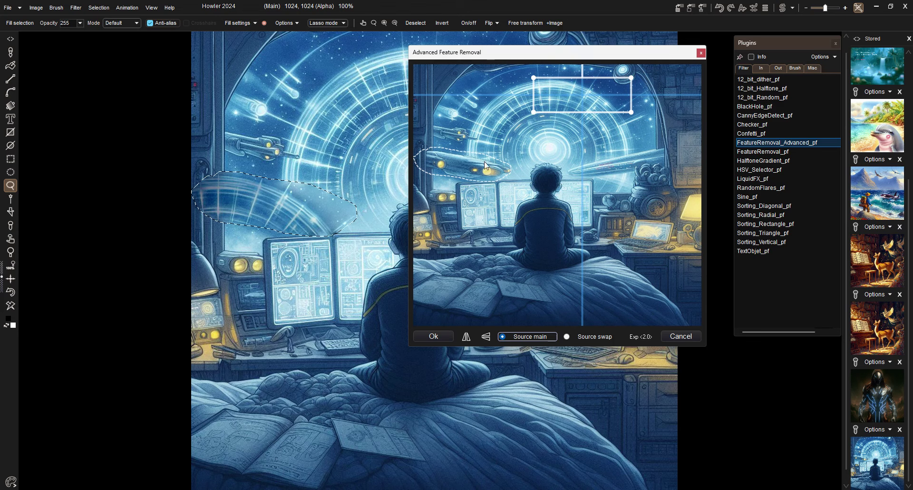
click(576, 116)
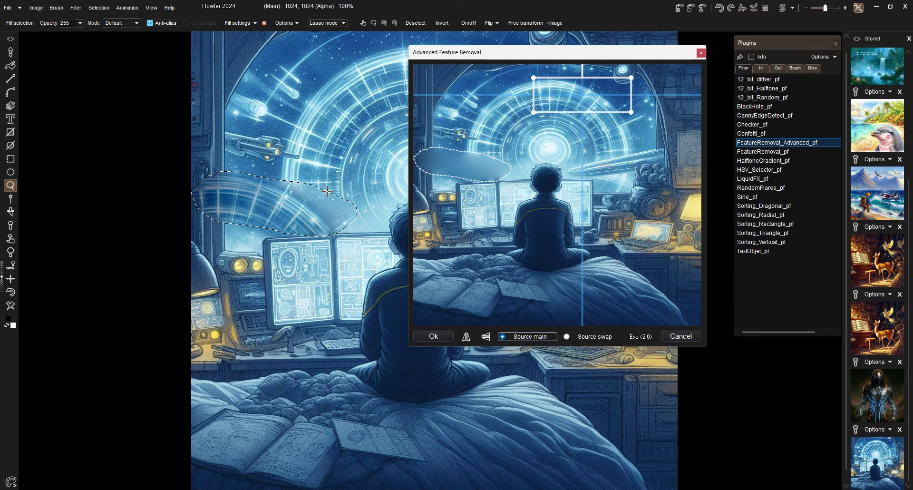
click(598, 111)
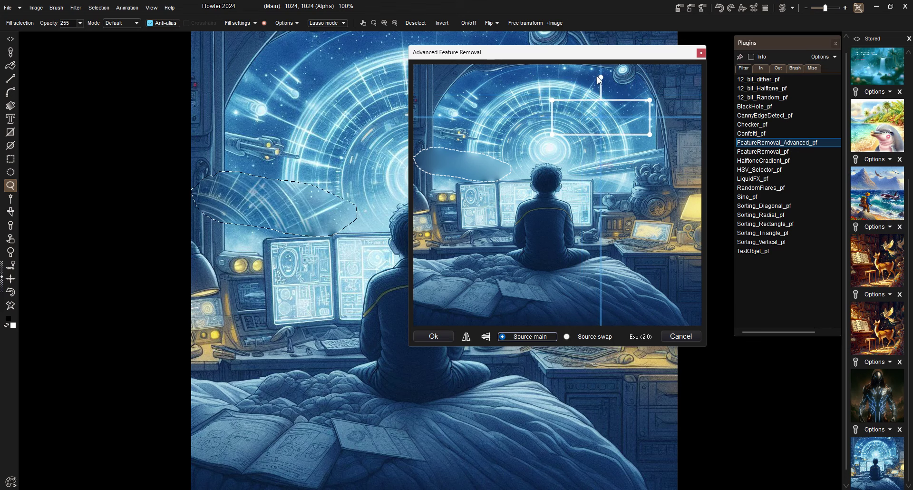
drag(598, 71, 620, 152)
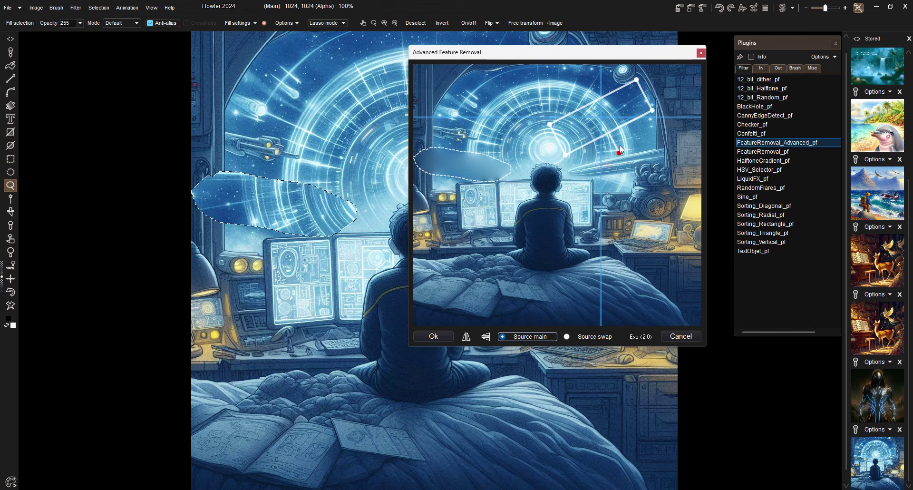
drag(604, 115, 625, 113)
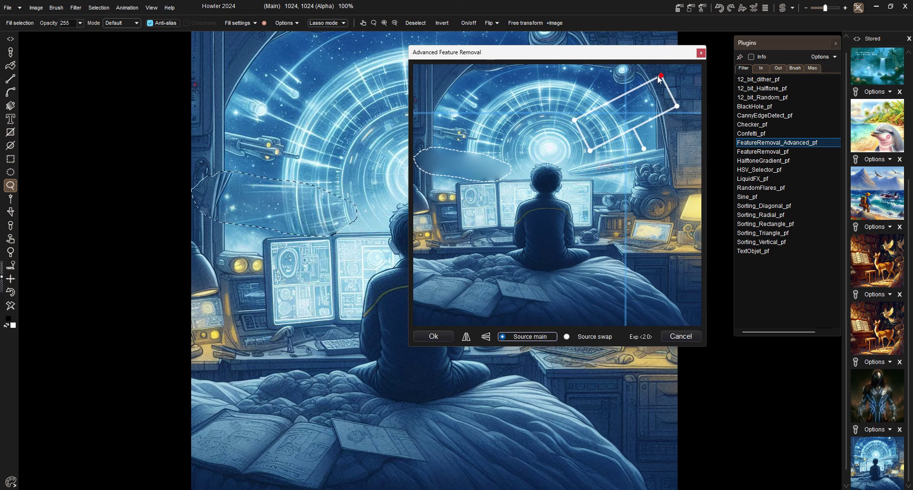
drag(660, 76, 664, 82)
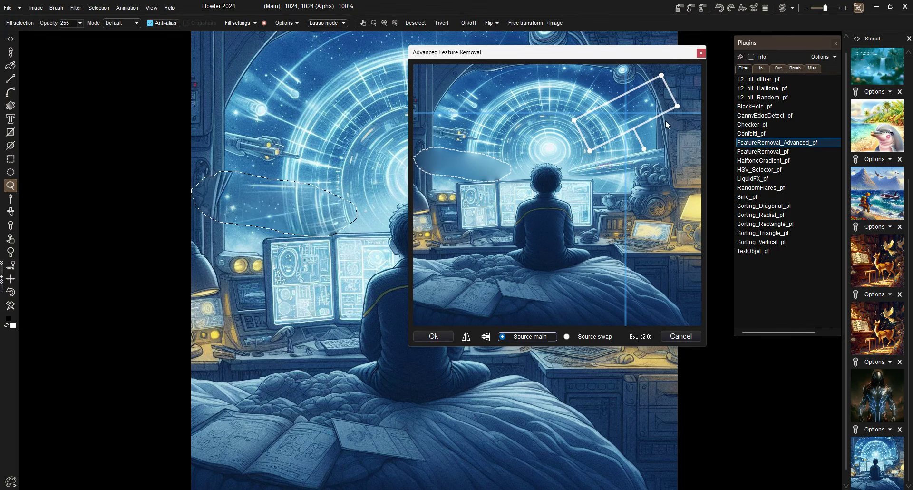
drag(645, 149, 643, 149)
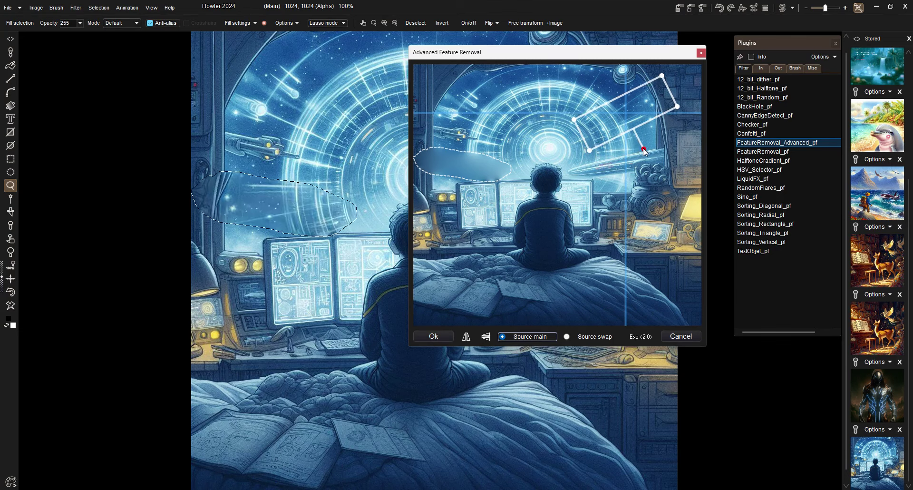
click(446, 337)
Lasso the damaged window frame area where the ship's tail was and start FeatureRemoval_Advanced on it
mouse_move(236, 170)
mouse_down()
mouse_move(234, 209)
mouse_move(236, 167)
mouse_up()
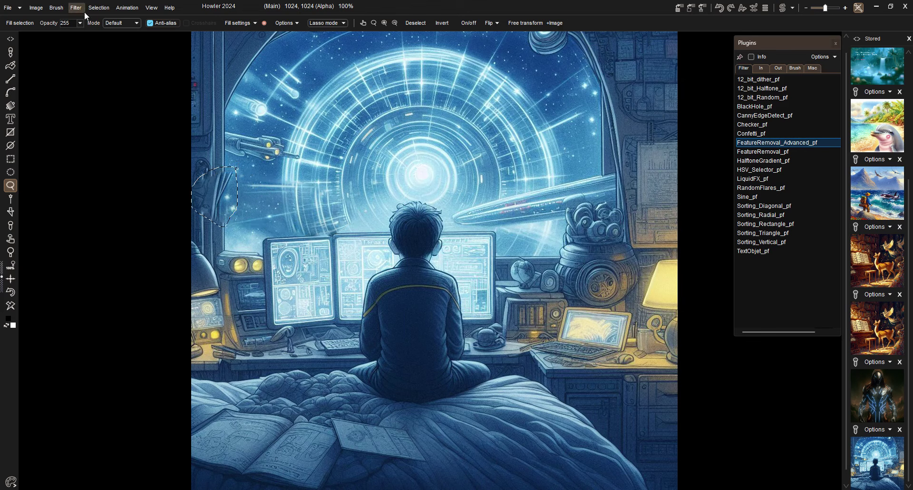
click(757, 144)
double_click(757, 144)
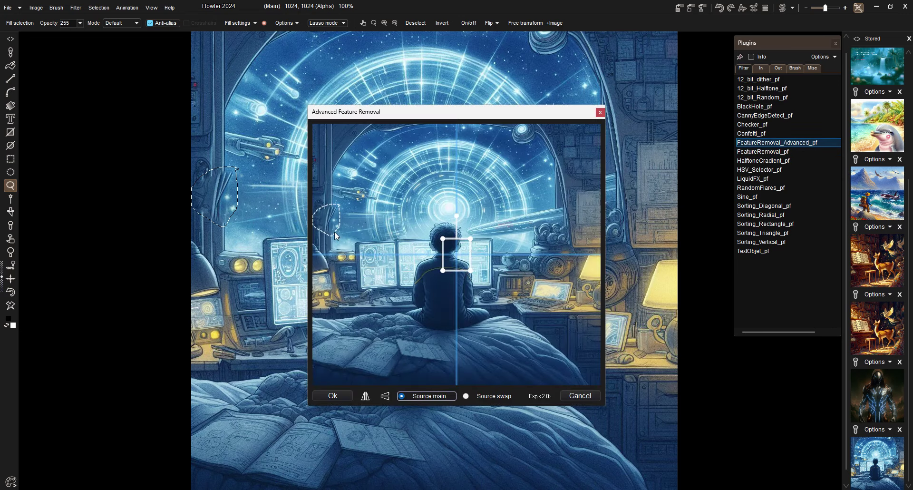
Mirror the source horizontally, place it over the upper-left window frame and wall, apply the repair, and clear the selection
mouse_move(457, 256)
mouse_down()
mouse_move(326, 167)
mouse_move(333, 209)
mouse_move(360, 220)
mouse_move(521, 212)
mouse_move(550, 183)
mouse_up()
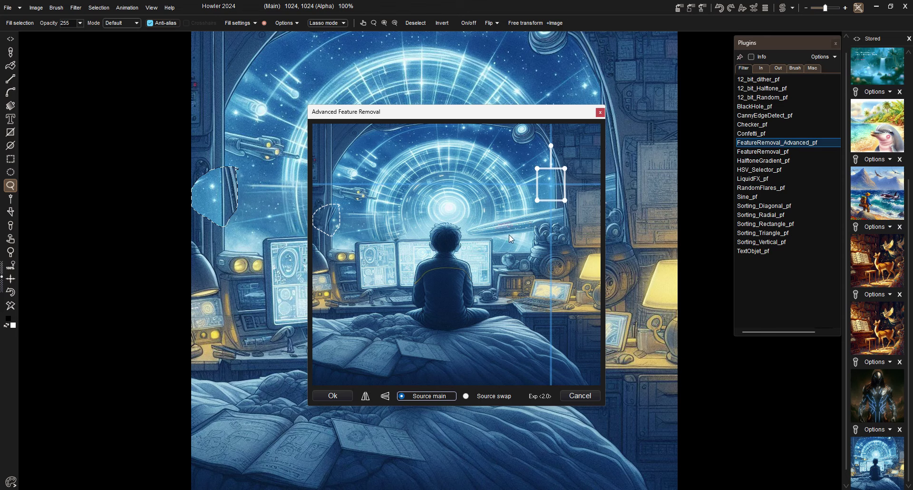
click(366, 397)
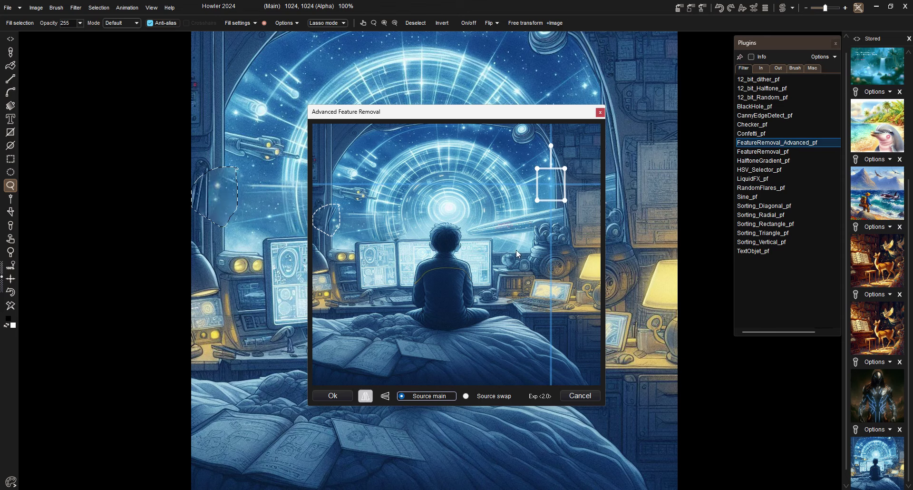
drag(544, 182, 561, 193)
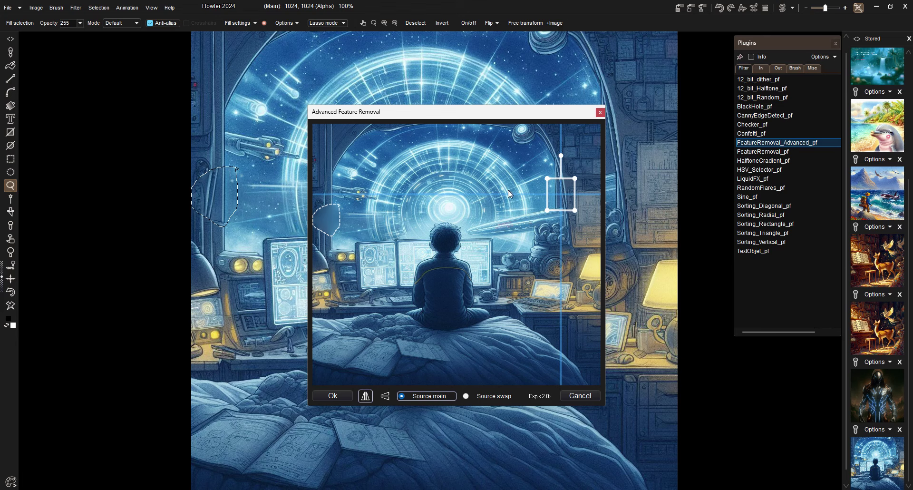
drag(562, 193, 331, 140)
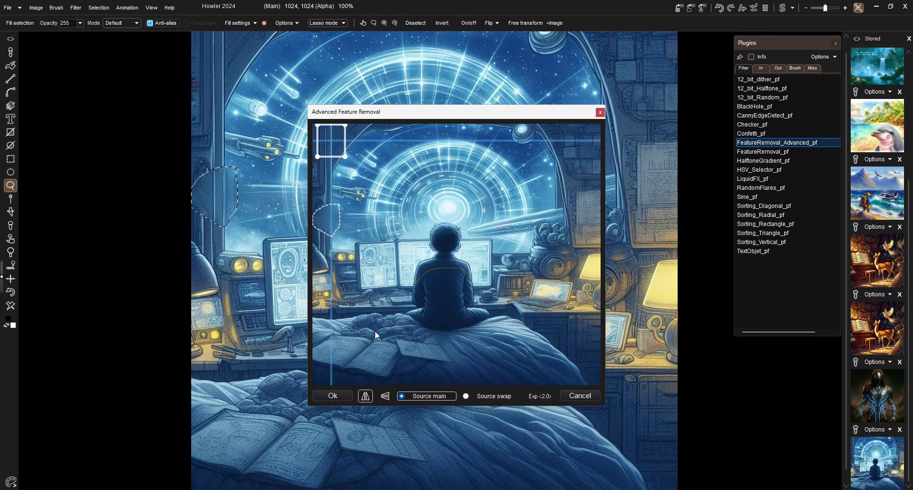
click(331, 399)
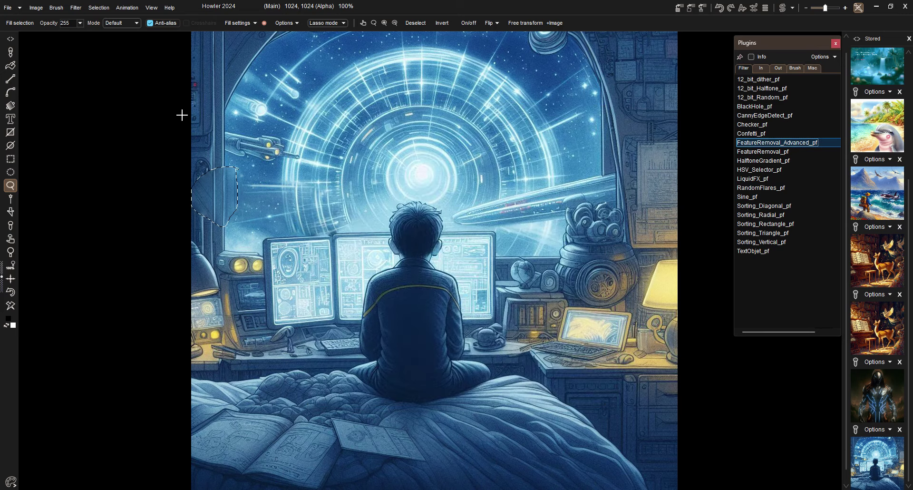
click(98, 8)
click(95, 20)
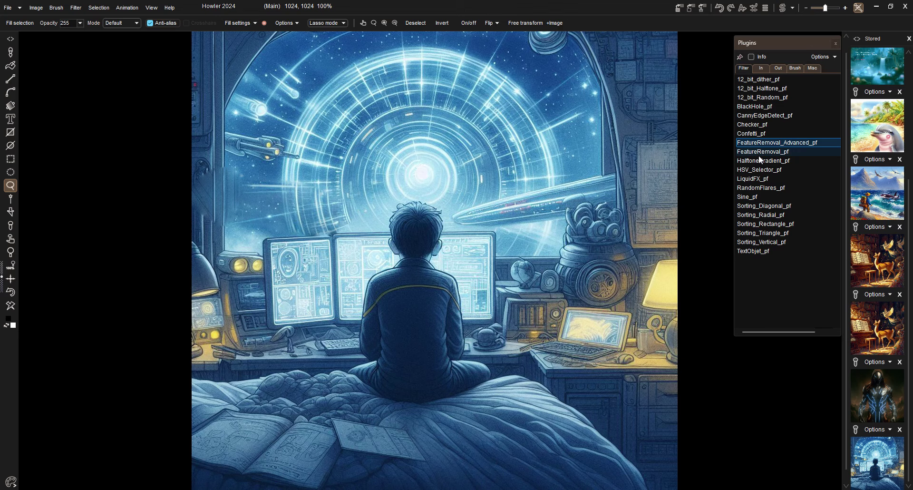
Try pushing the seated figure and glowing rings around in LiquidFX at strength 10.50, and reset the distortion
double_click(764, 180)
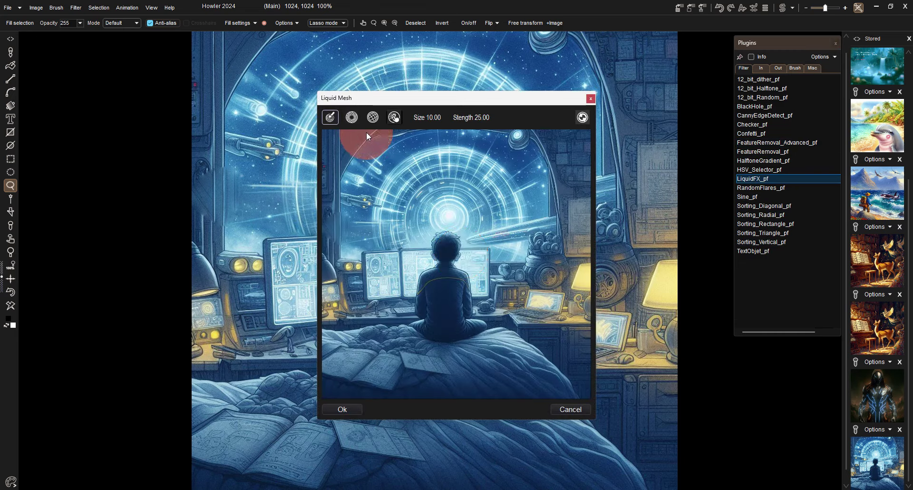
scroll(493, 116, down, 15)
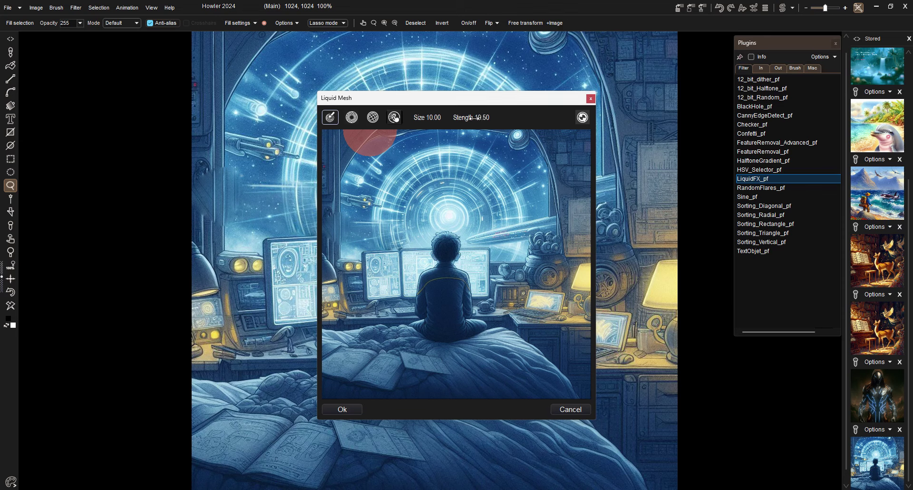
mouse_move(469, 240)
mouse_down()
mouse_move(420, 203)
mouse_move(526, 157)
mouse_move(366, 215)
mouse_move(396, 209)
mouse_move(384, 159)
mouse_move(419, 204)
mouse_up()
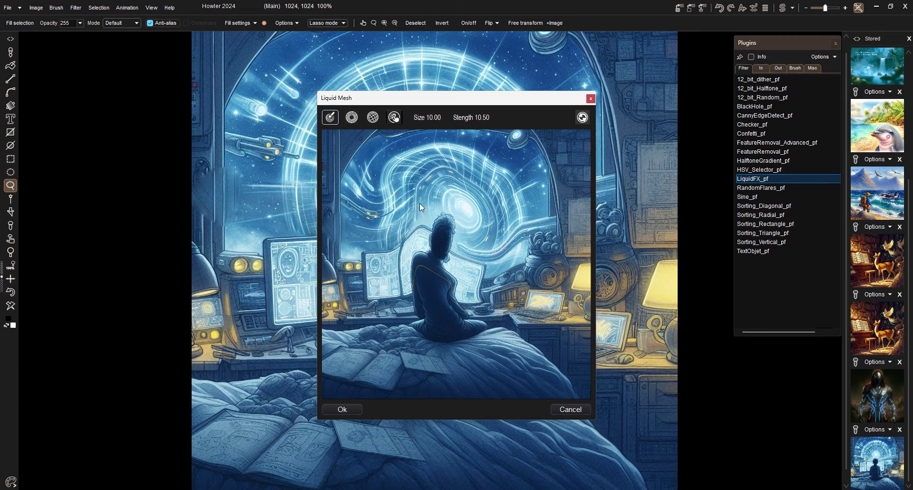
click(582, 116)
Try the circular distortion mode across the glowing rings and the boy's head, reset it, and leave LiquidFX without applying
click(351, 117)
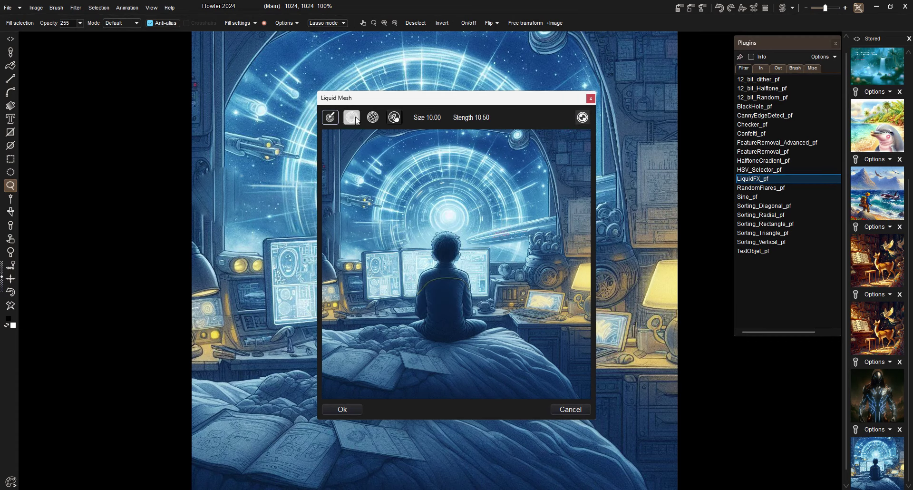
mouse_move(420, 170)
mouse_down()
mouse_move(430, 205)
mouse_move(418, 266)
mouse_up()
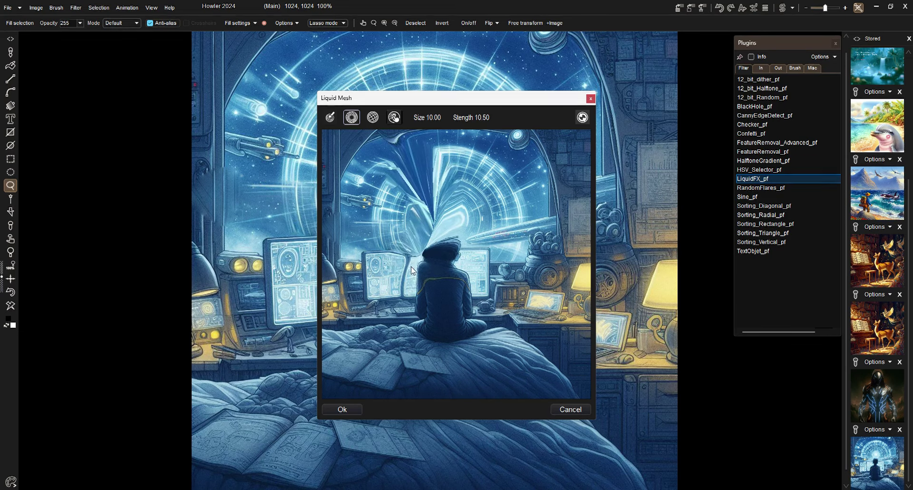
click(582, 117)
click(373, 116)
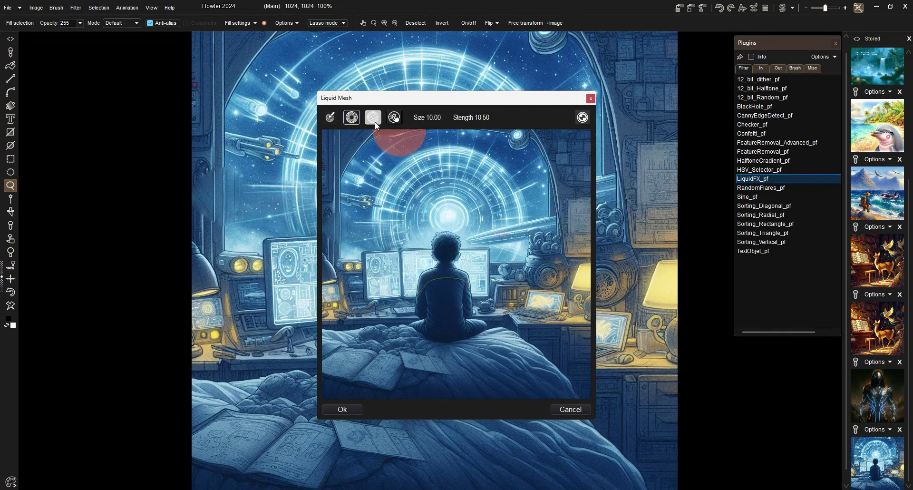
click(571, 409)
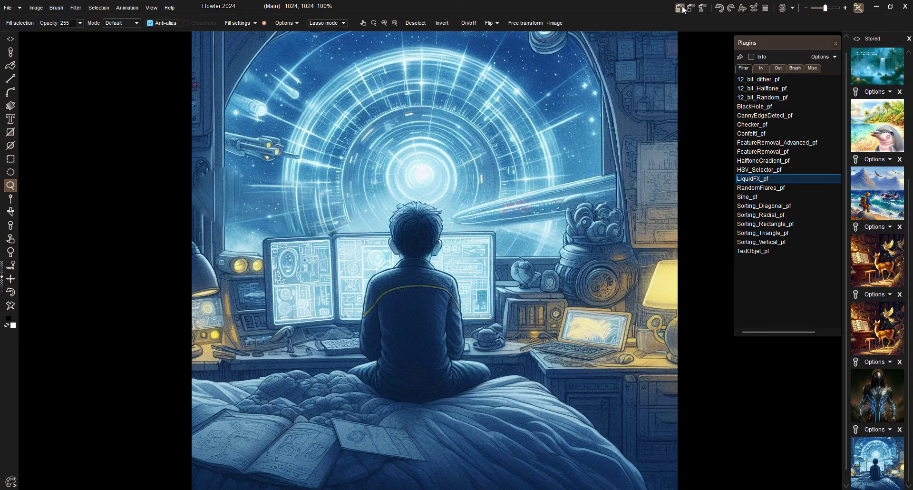
Load the stored dolphin picture and start LiquidFX with size 6.50, strength 7.50 and the spherical grid mode
click(887, 125)
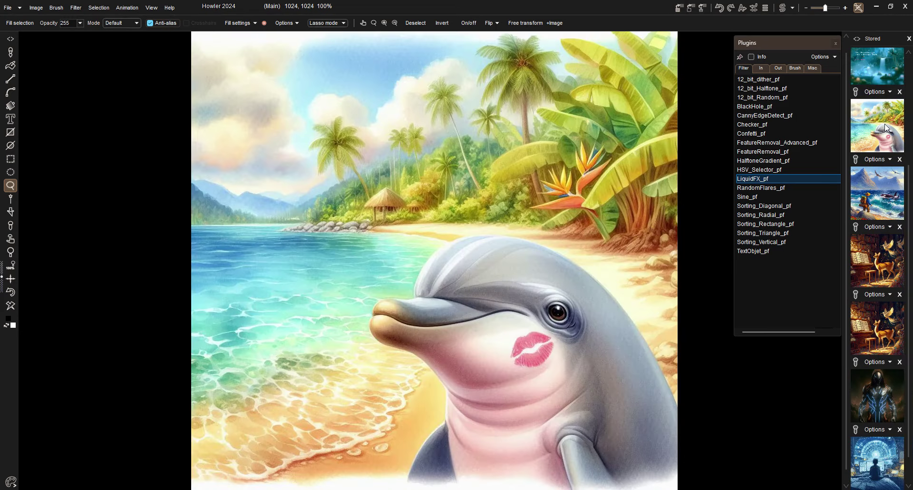
double_click(740, 180)
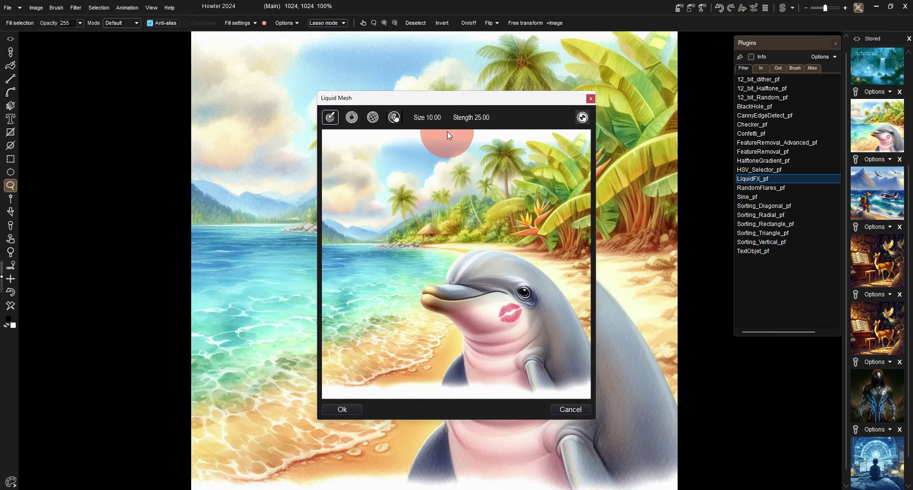
mouse_move(431, 120)
mouse_down()
mouse_move(421, 120)
mouse_move(461, 117)
mouse_up()
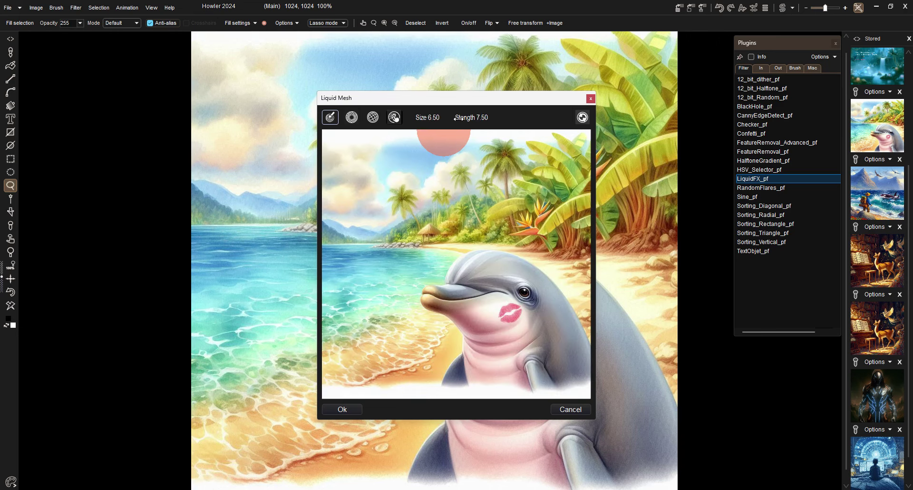
click(523, 293)
click(367, 121)
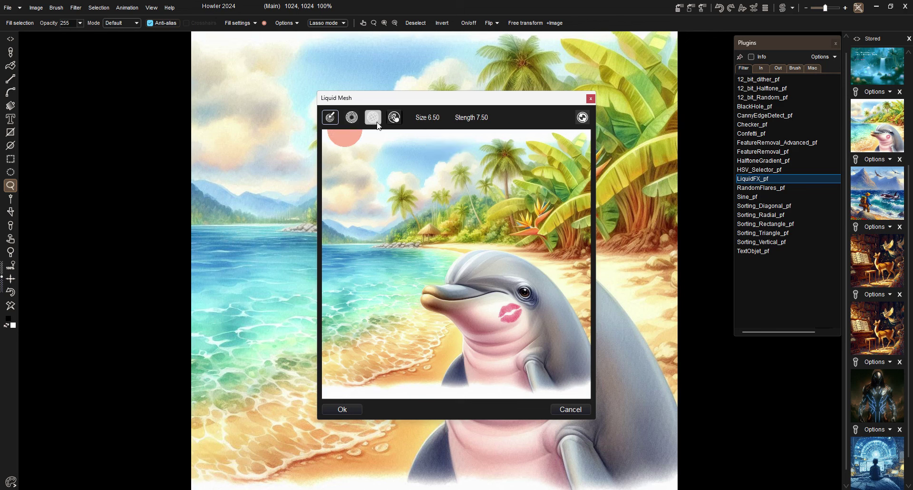
Reset the trial distortion on the dolphin's eye and enlarge the eye at strength 3.00
mouse_move(537, 293)
mouse_down()
mouse_move(521, 298)
mouse_move(520, 246)
mouse_up()
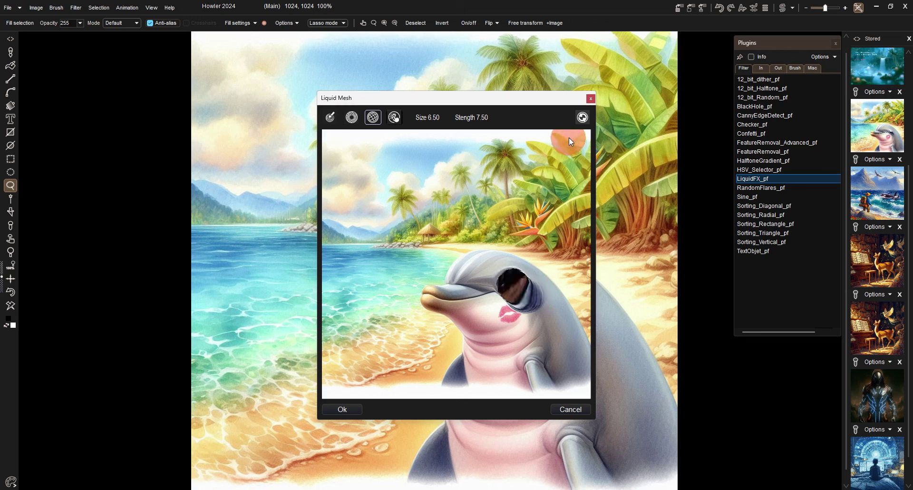
click(581, 118)
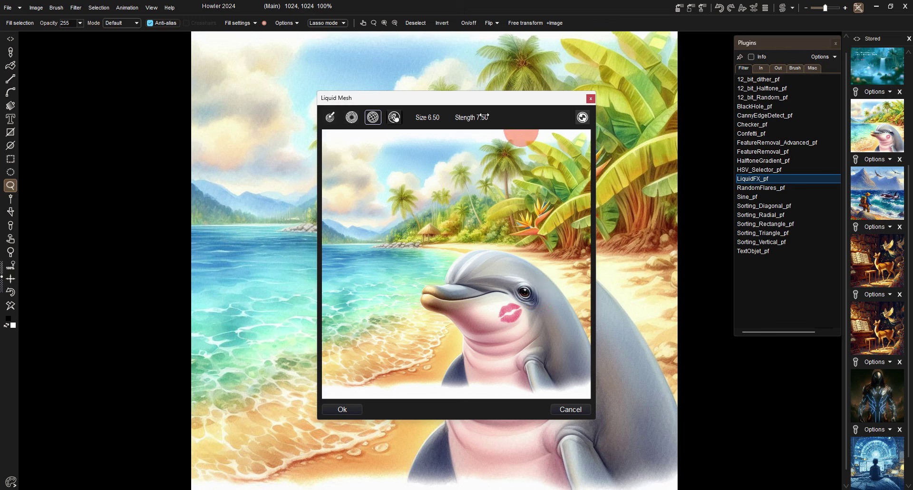
drag(481, 117, 475, 117)
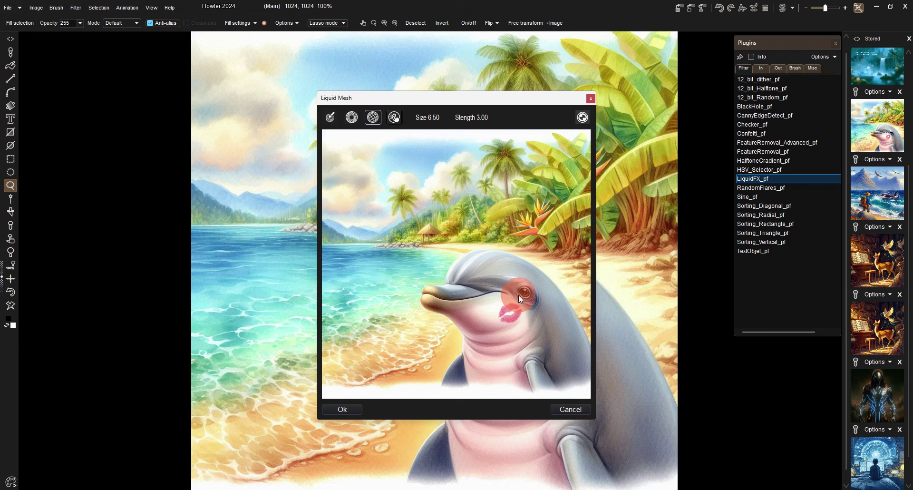
drag(523, 292, 523, 291)
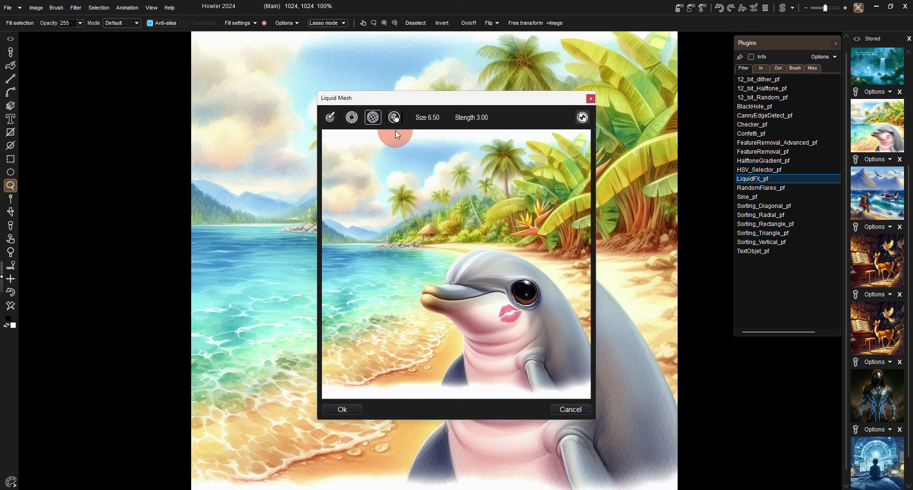
Switch LiquidFX to the hand mode at strength 14.00 and apply the distortion to the dolphin picture
click(394, 118)
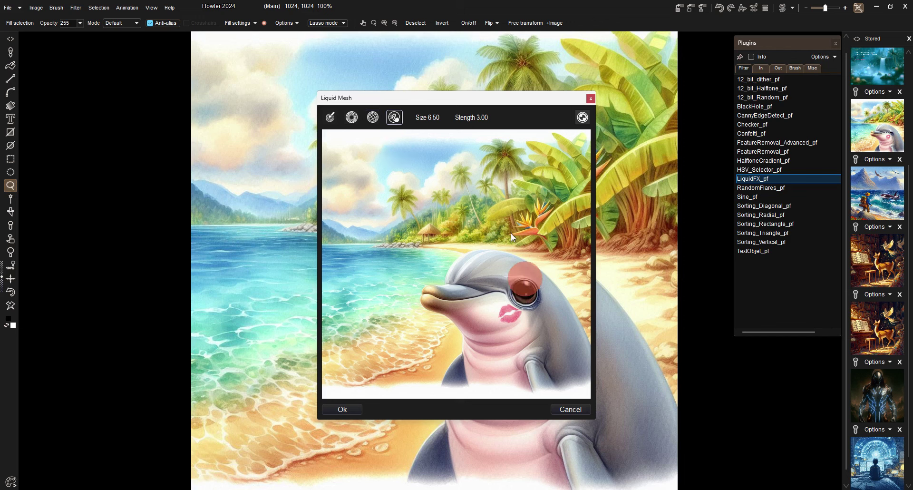
drag(482, 122, 499, 122)
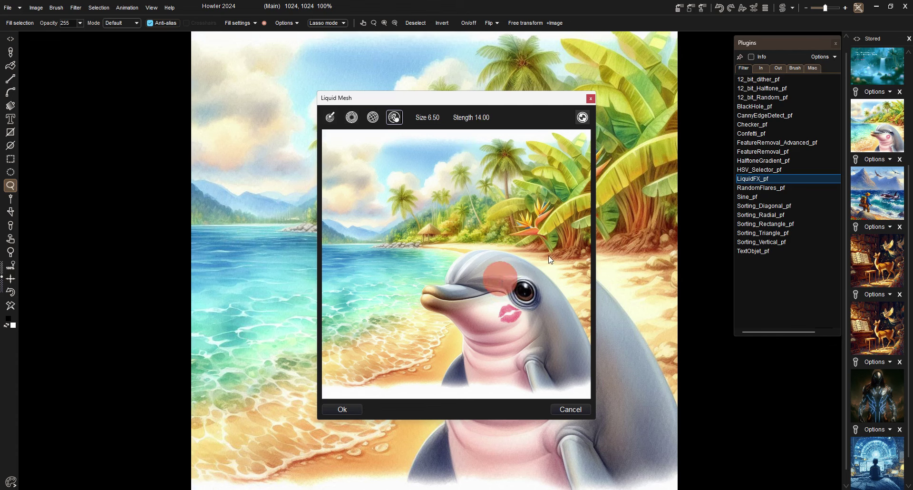
click(355, 404)
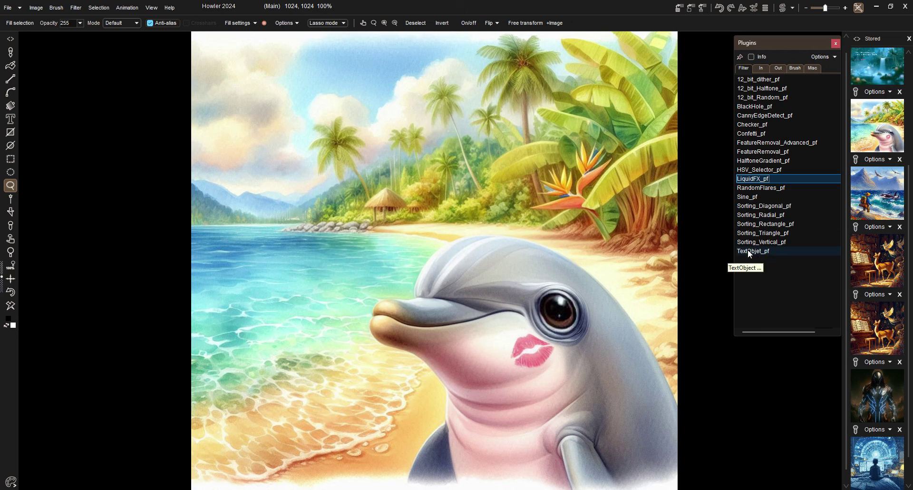
Load the stored picture of the boy facing the glowing window
click(873, 457)
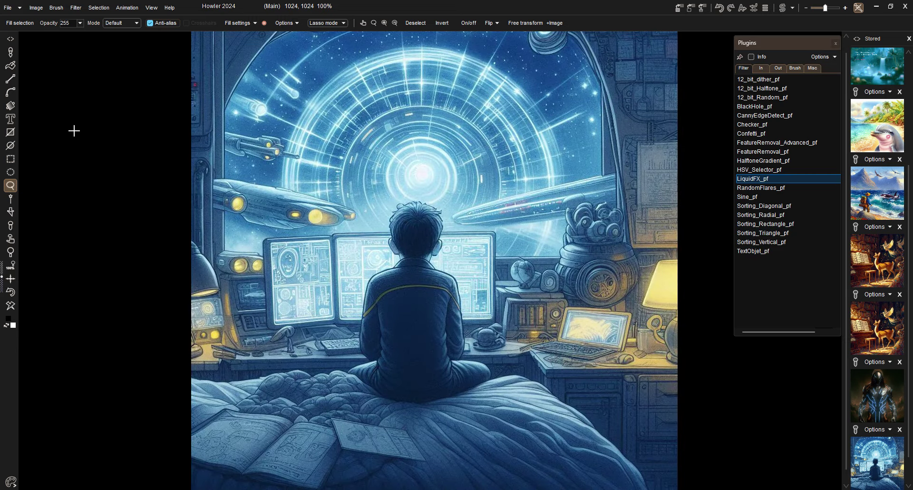
Try the Text tool over the picture, setting the existing text to ROG Fonts at size 127
click(10, 119)
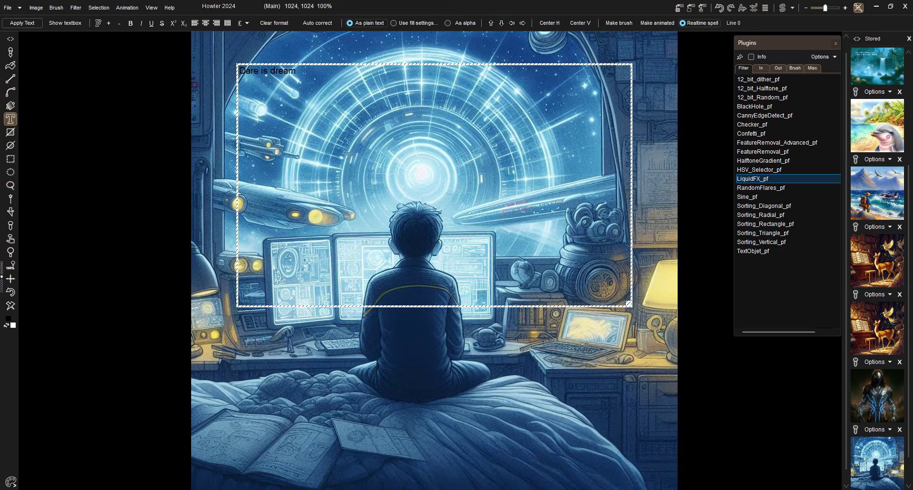
click(100, 22)
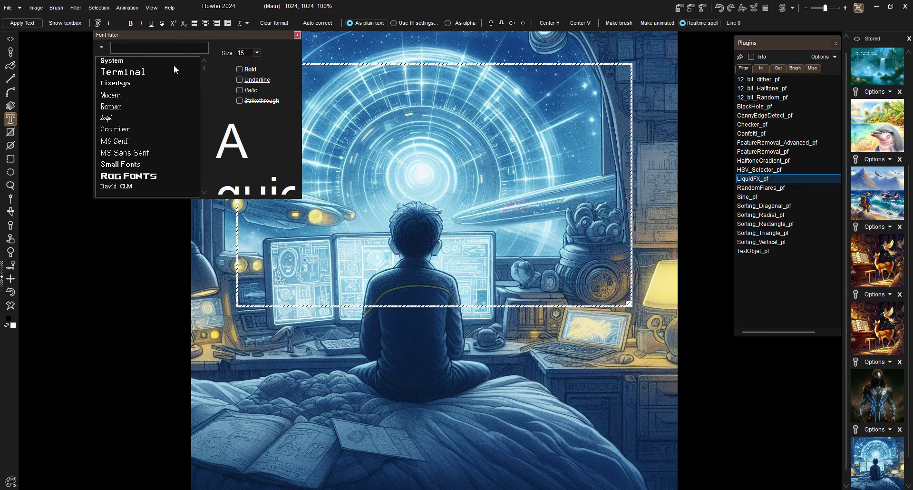
click(130, 177)
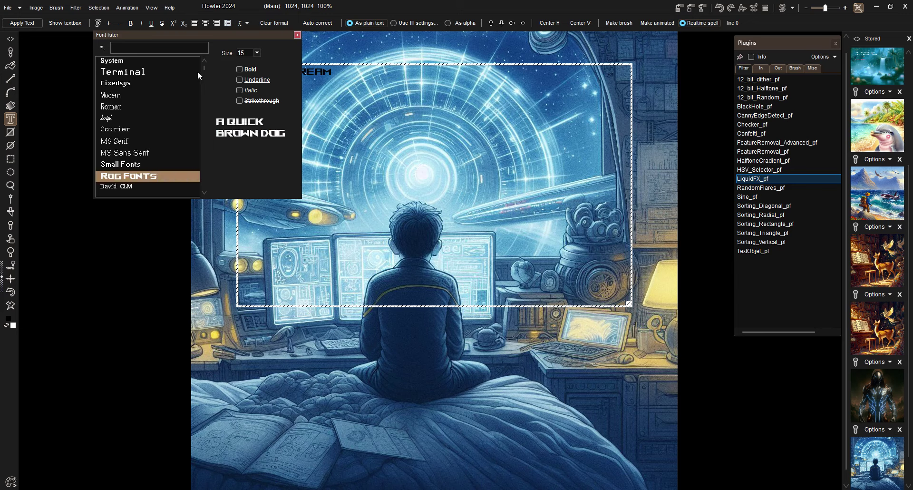
click(257, 52)
click(218, 65)
drag(217, 65, 215, 64)
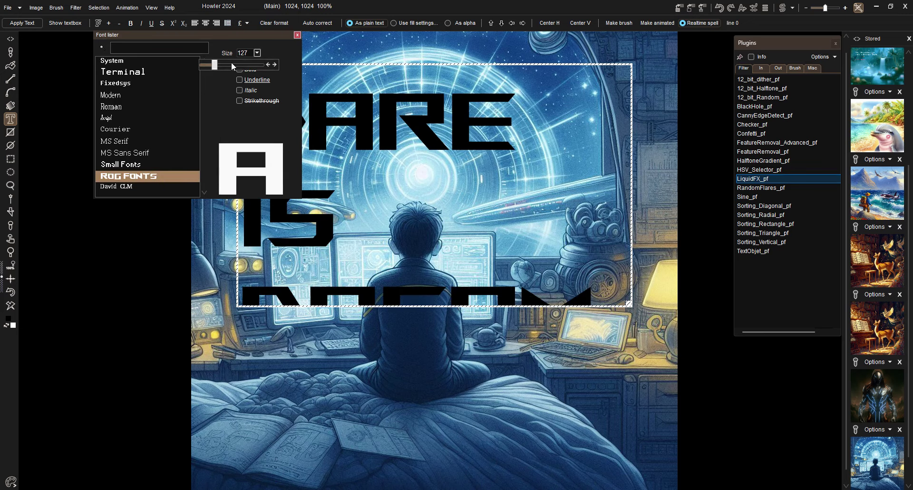
click(297, 35)
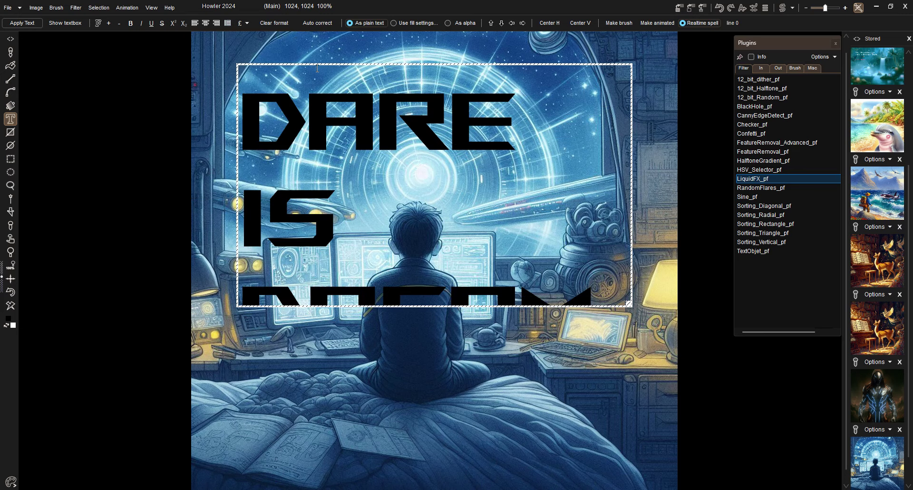
Try replacing the first word in the text box with random letters, delete them, and leave the Text tool without applying
double_click(542, 139)
click(541, 139)
key(BackSpace)
key(BackSpace)
key(BackSpace)
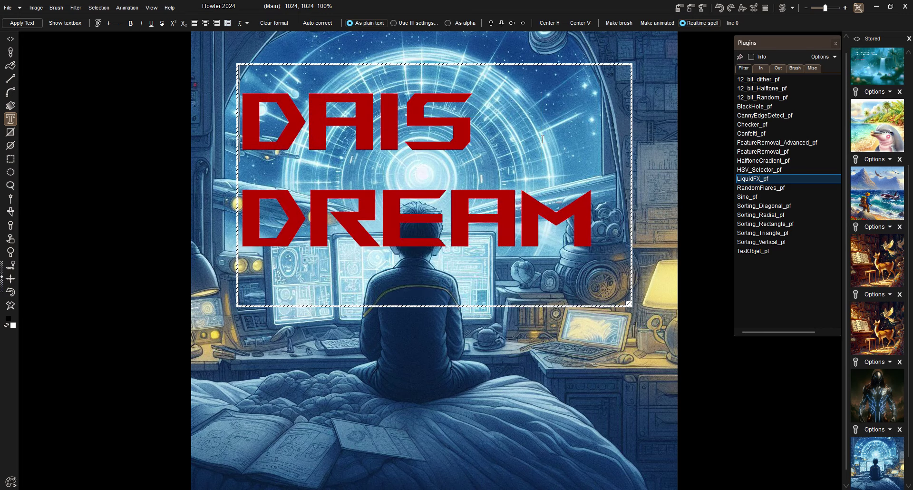
key(BackSpace)
key(BackSpace)
text(asdf)
key(BackSpace)
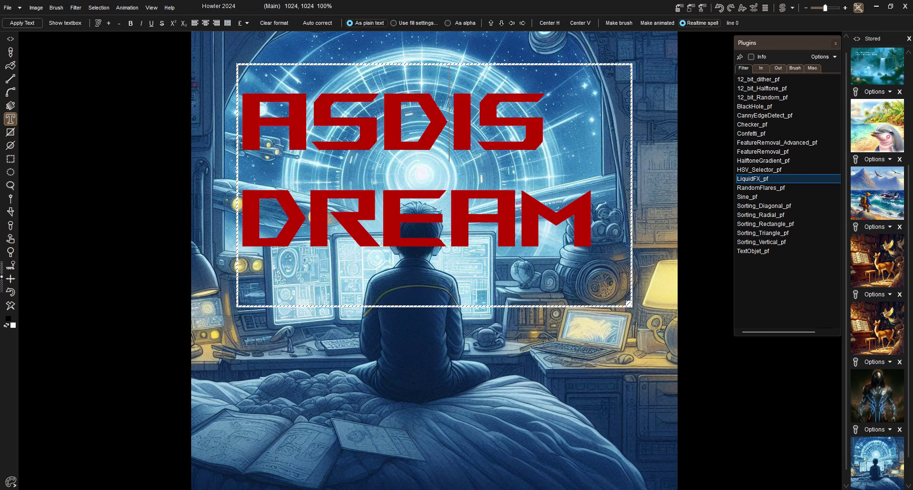
key(BackSpace)
key(BackSpace)
text(asdf;ljasdf;l)
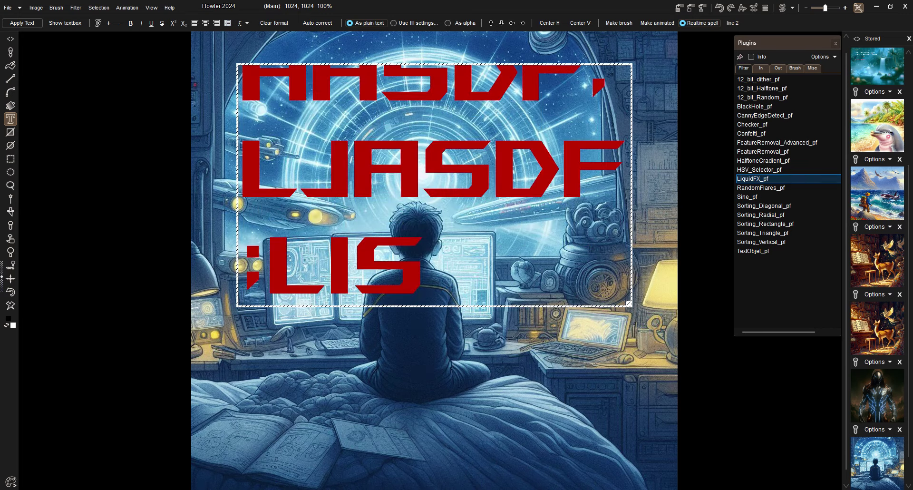
key(ctrl+shift+Home)
key(BackSpace)
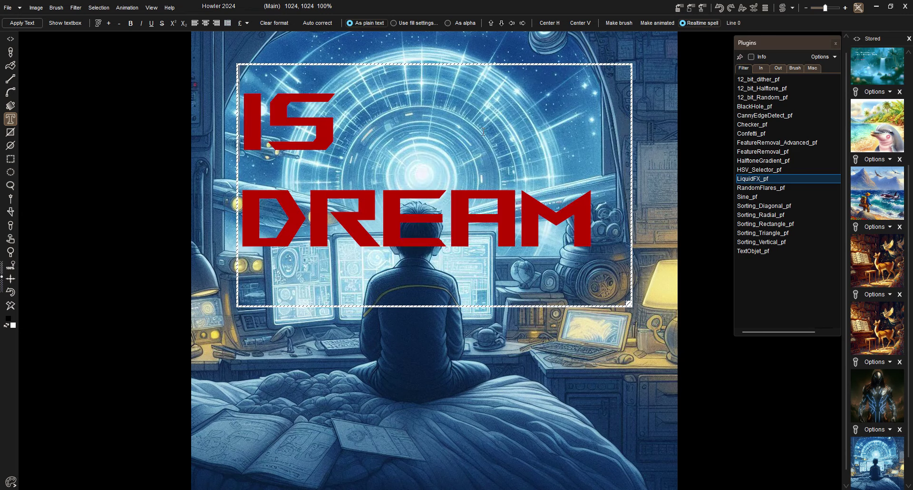
click(11, 52)
Open the TextObjet plugin filter on the picture, and reposition and enlarge its dialog
click(767, 252)
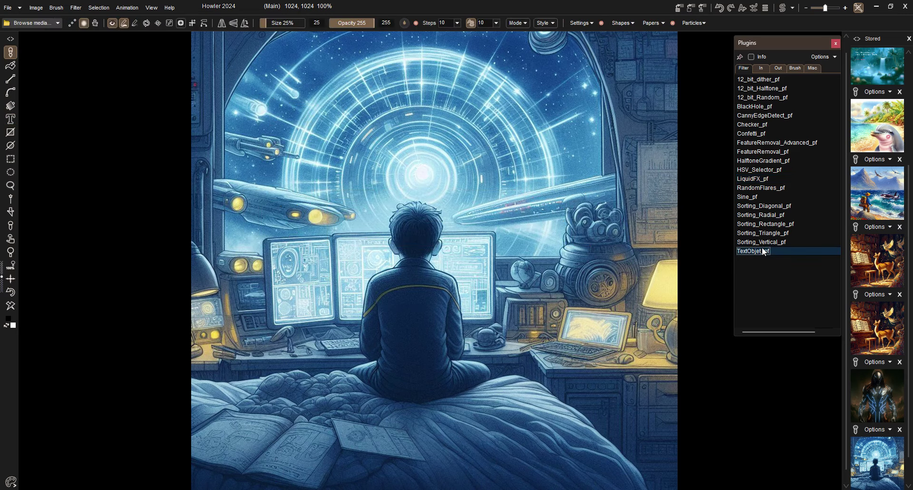
click(478, 202)
drag(472, 114, 258, 45)
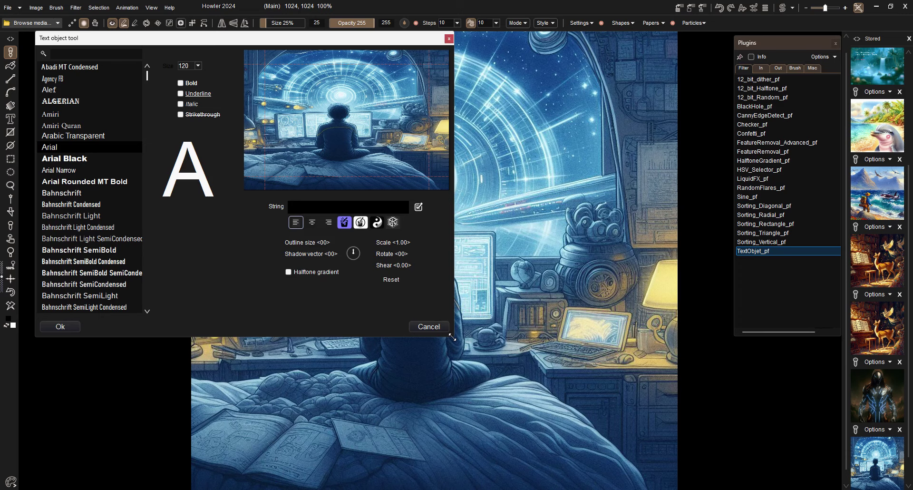
drag(452, 337, 579, 431)
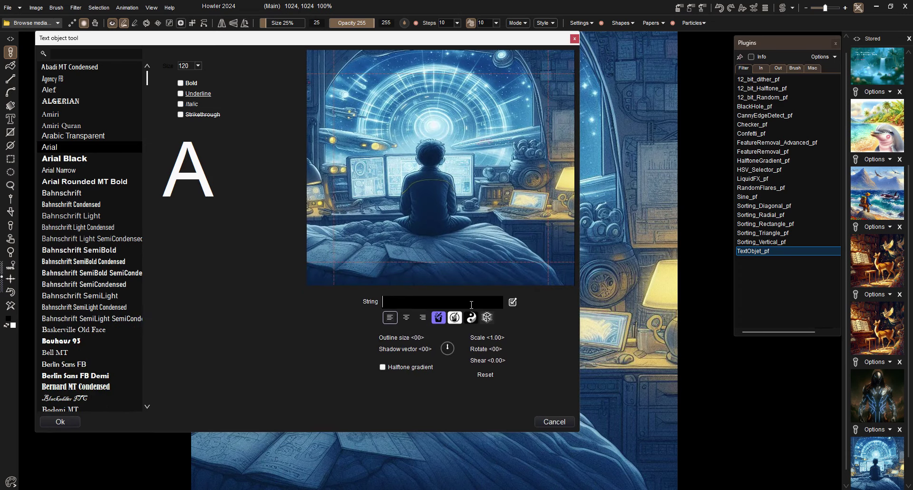
Enter "Dare to dreem in the digital age" as the string and replace the misspelled word with the suggestion "dream"
text(Dare to d)
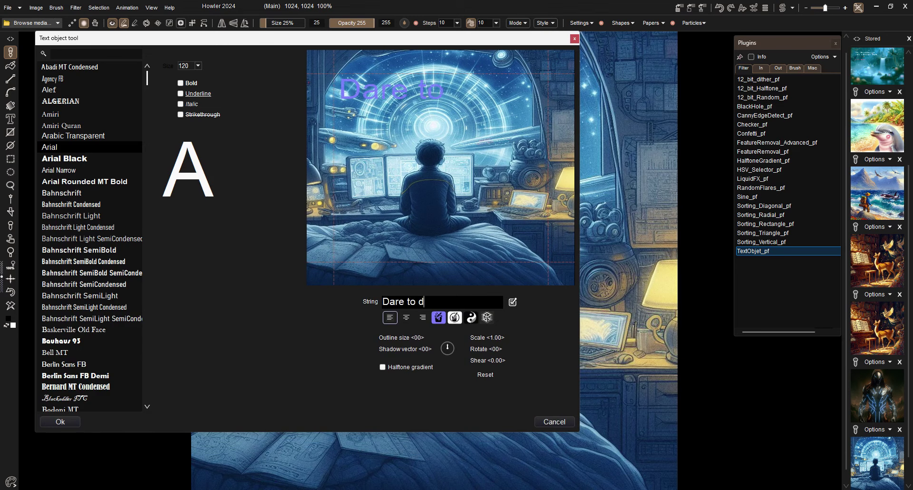
text(reem in the )
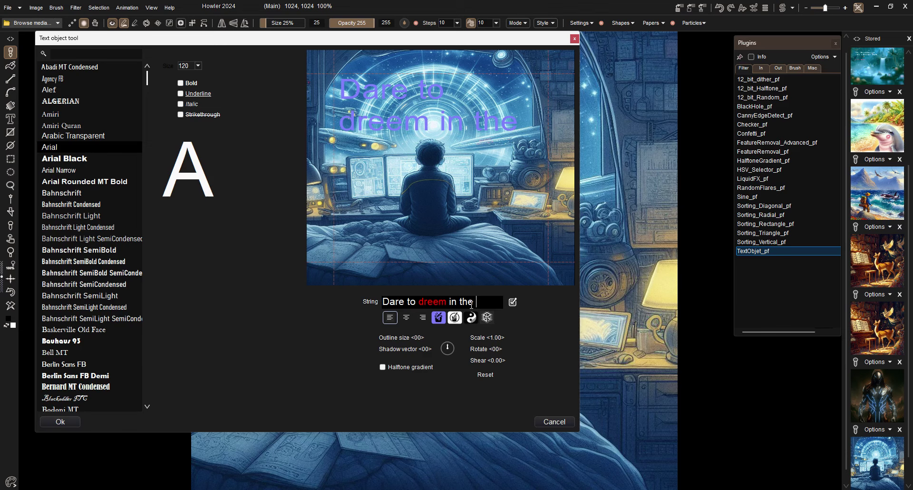
text(digital age)
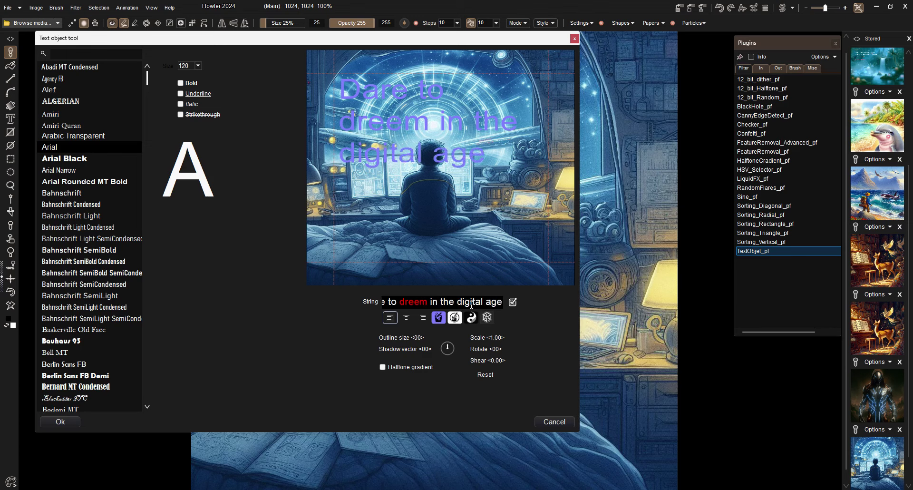
right_click(419, 304)
double_click(413, 302)
right_click(413, 304)
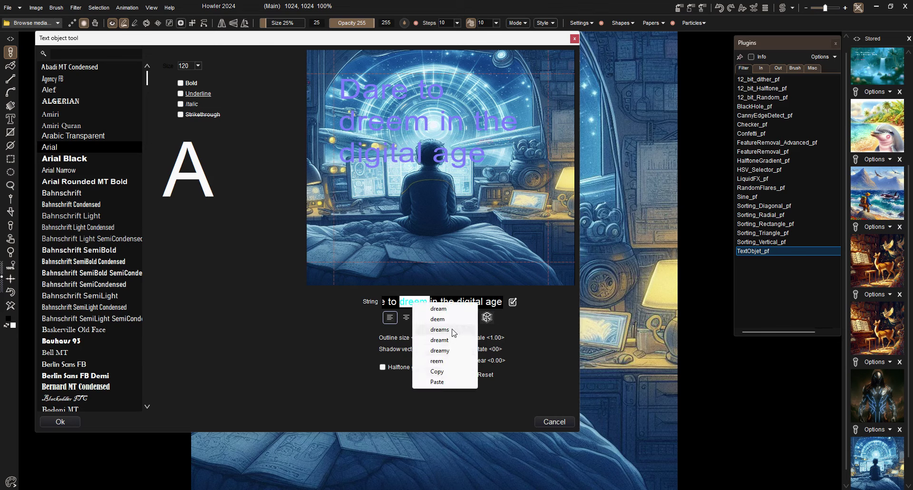
click(445, 309)
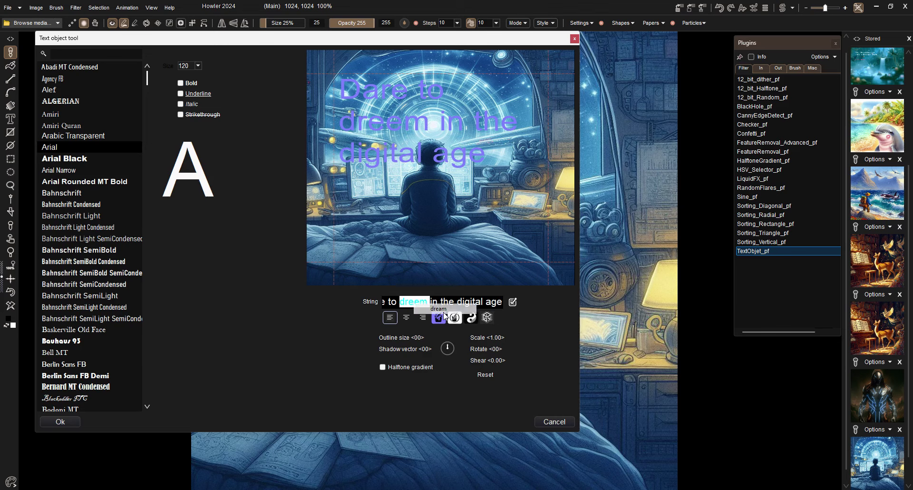
click(512, 303)
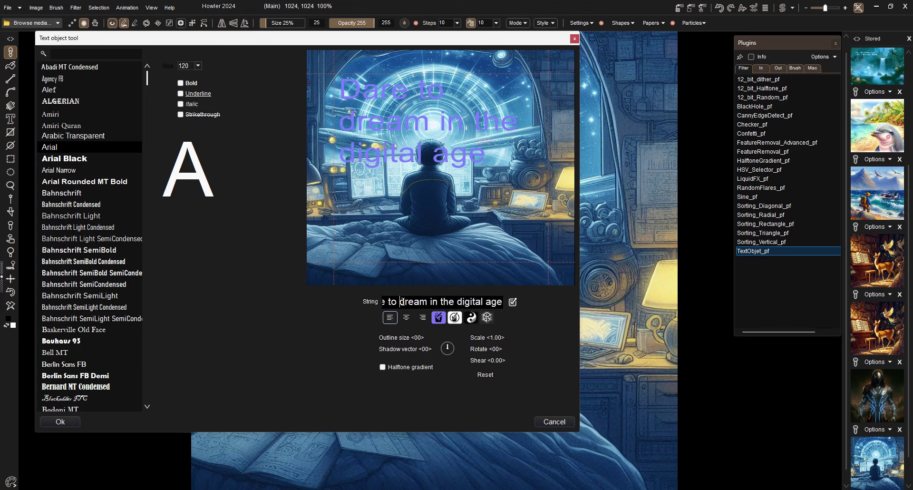
drag(400, 302, 355, 302)
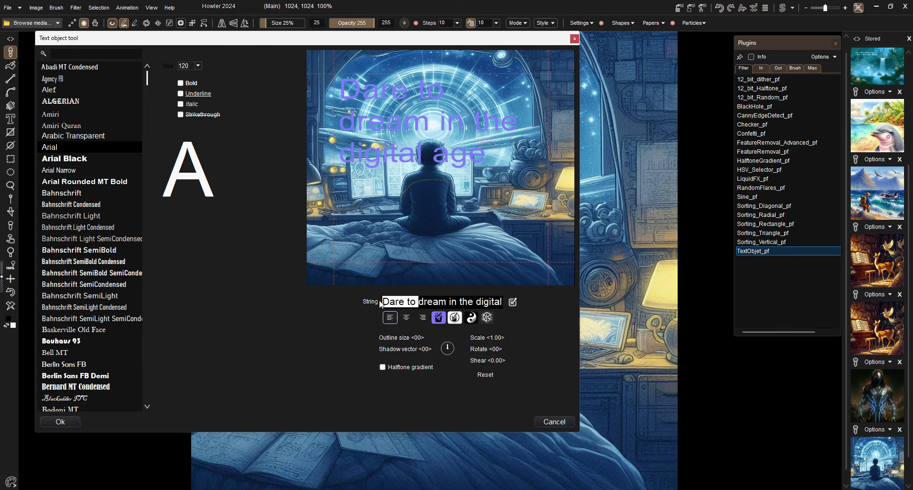
Set the text's fill color to near-white, RGB 255, 251, 246
click(438, 317)
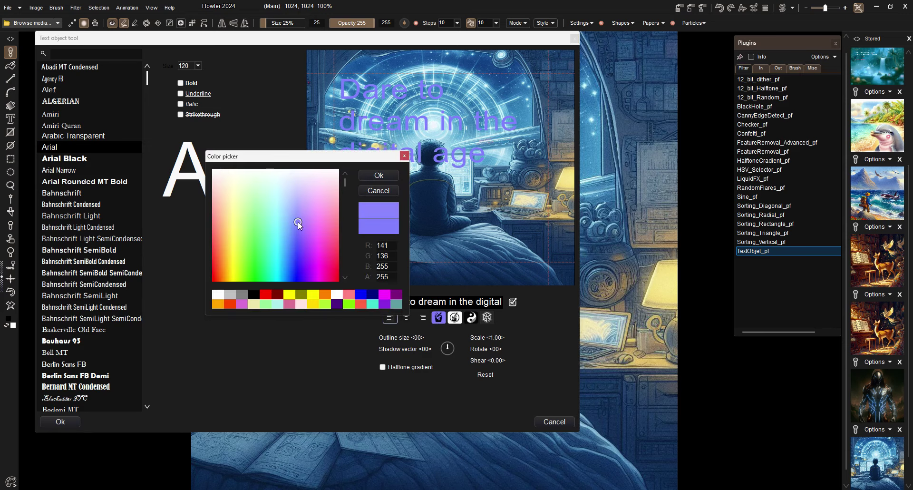
mouse_move(295, 220)
mouse_down()
mouse_move(224, 219)
mouse_move(306, 271)
mouse_move(295, 273)
mouse_move(225, 172)
mouse_up()
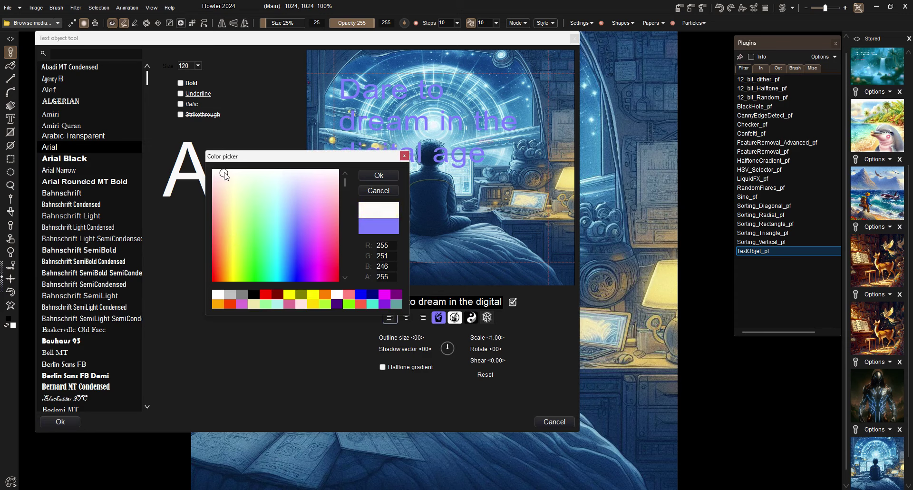
click(366, 175)
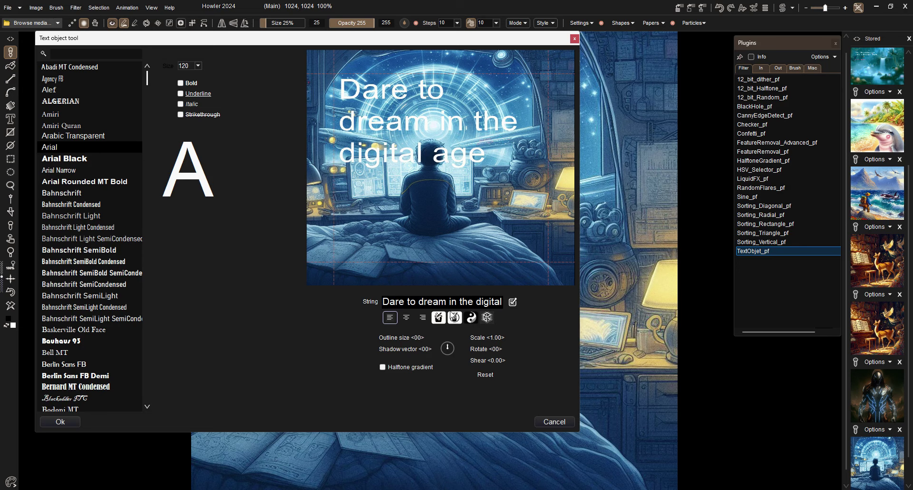
Set the text's outline color to black and its outline size to 1
click(455, 317)
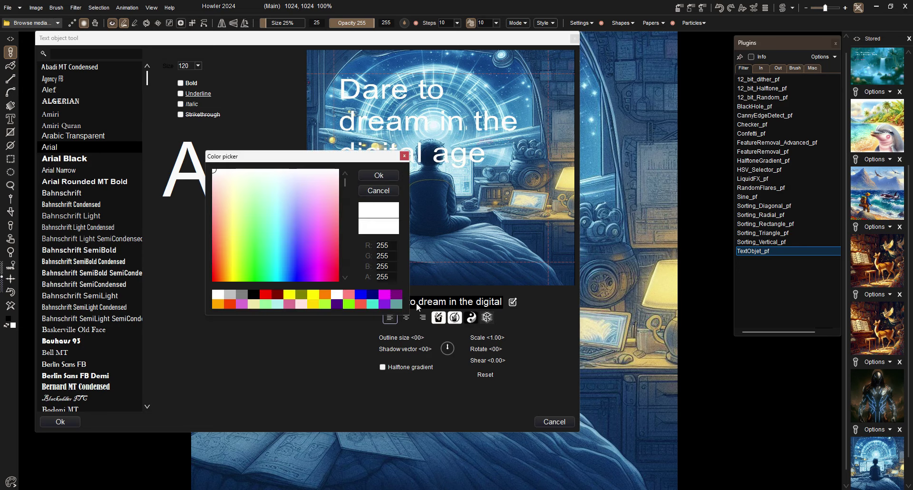
click(308, 262)
click(254, 294)
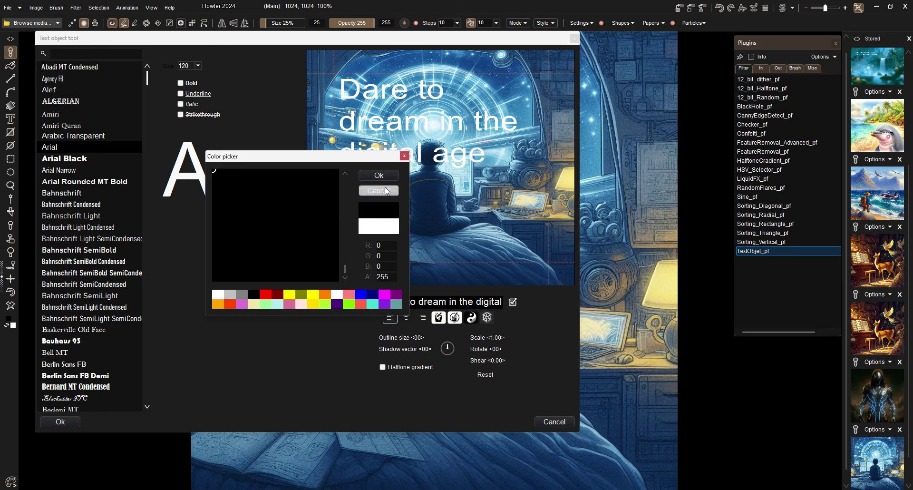
click(387, 190)
drag(438, 336, 461, 339)
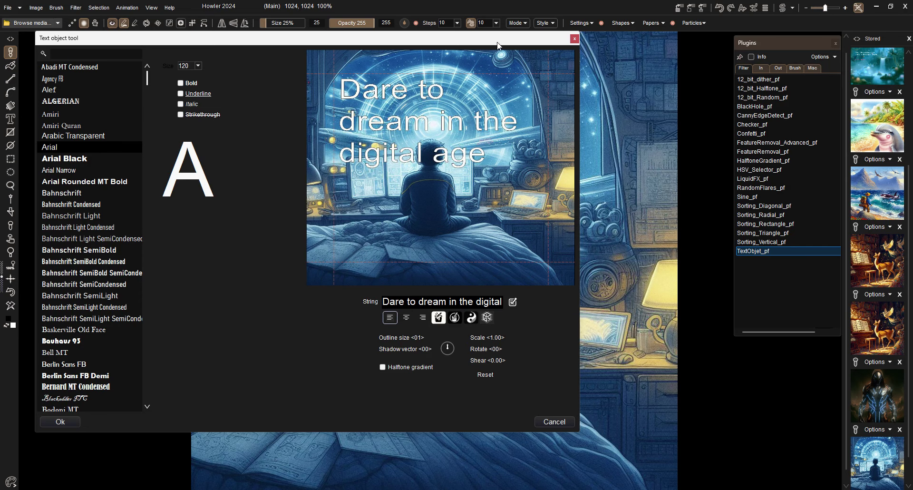
Give the text a shadow with vector 66 cast down and to the left
drag(496, 40, 521, 66)
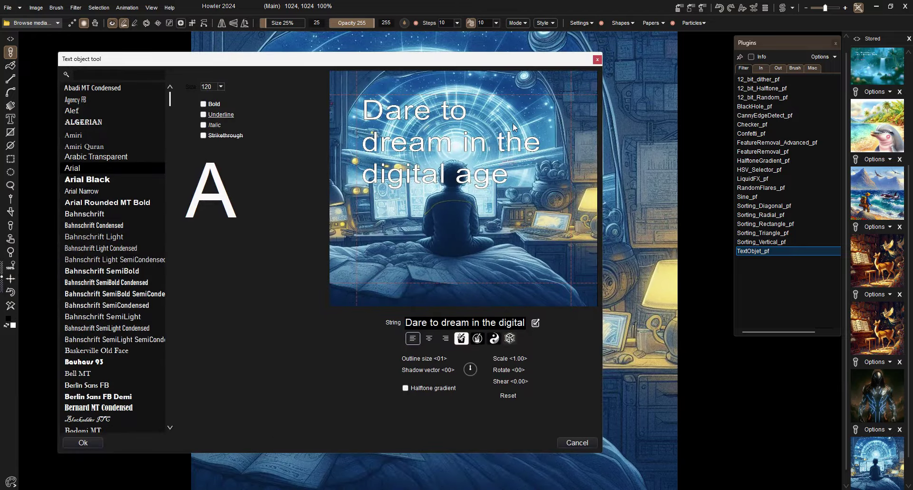
drag(439, 369, 471, 370)
drag(471, 366, 466, 373)
Lower the alpha of the black shadow color and turn the shadow direction to point more steeply downward
click(493, 337)
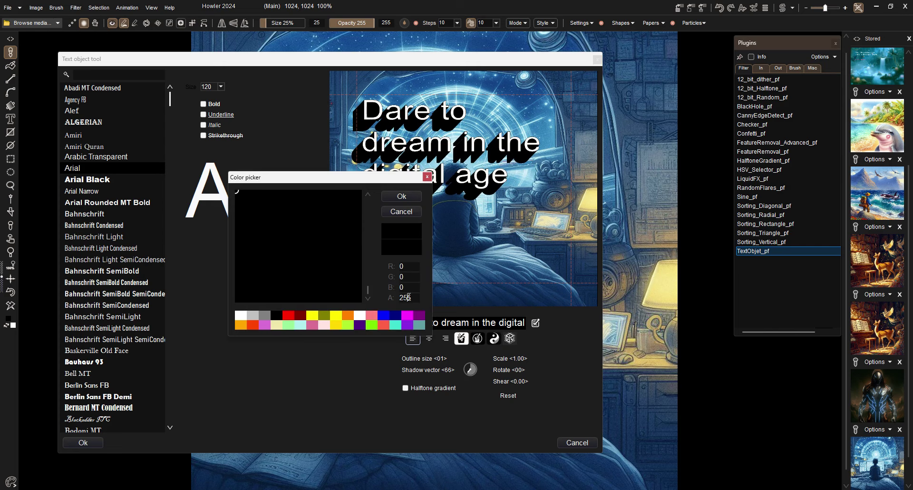
drag(407, 298, 349, 306)
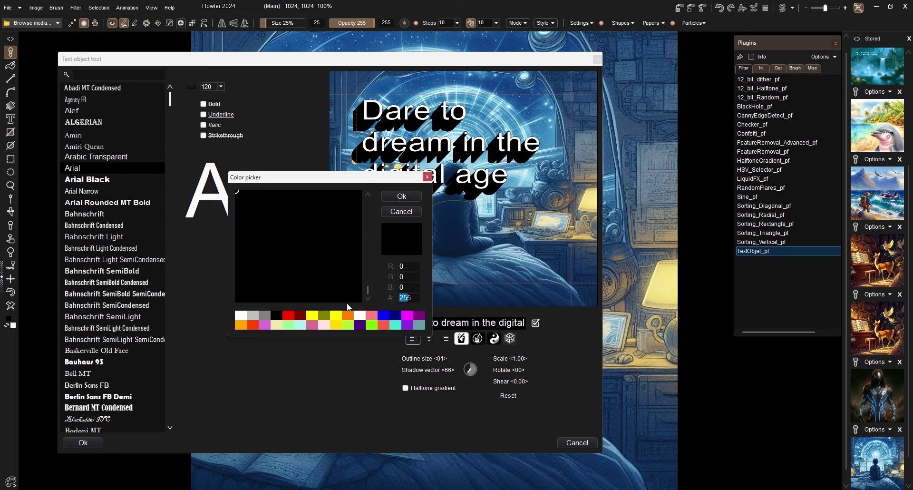
click(401, 196)
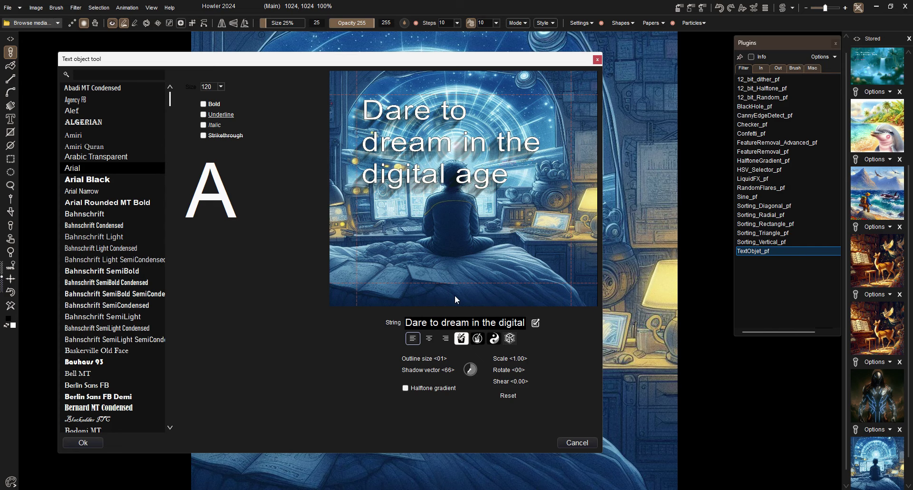
drag(493, 68, 494, 117)
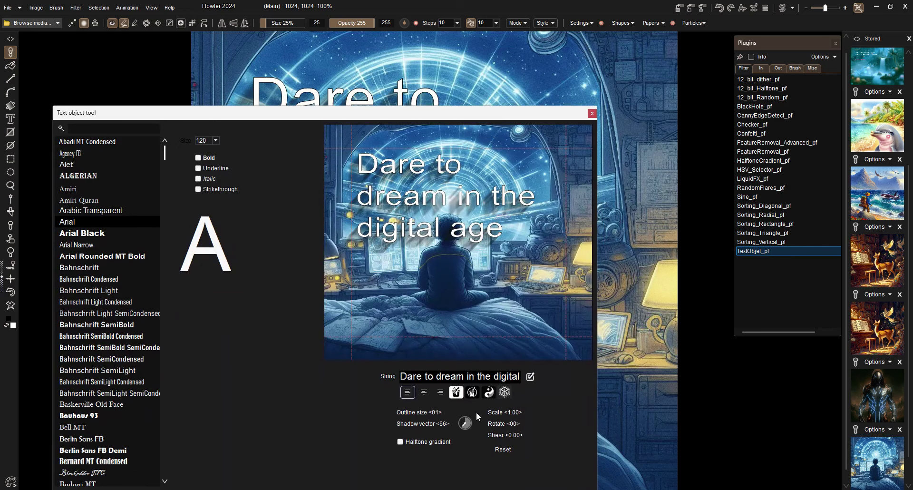
mouse_move(462, 430)
mouse_down()
mouse_move(472, 422)
mouse_move(463, 429)
mouse_move(463, 421)
mouse_up()
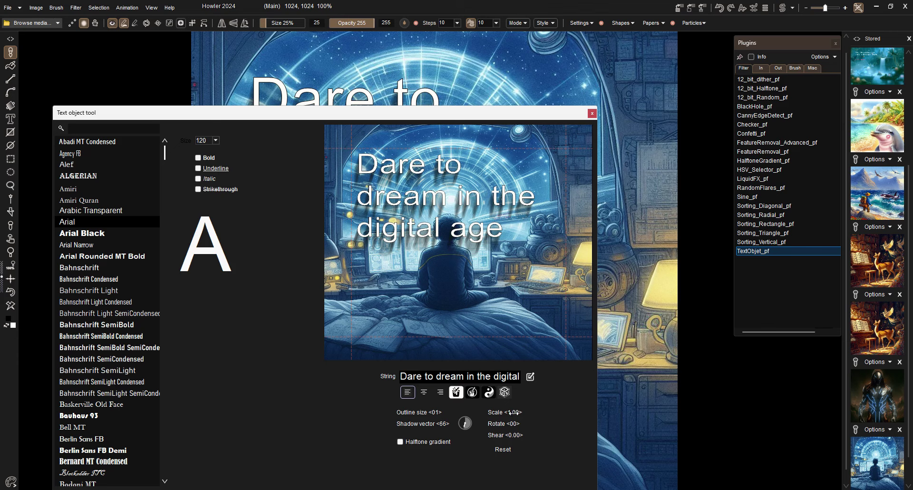
Try scaling the text to 1.06 and rotating it by 29
drag(511, 412, 701, 432)
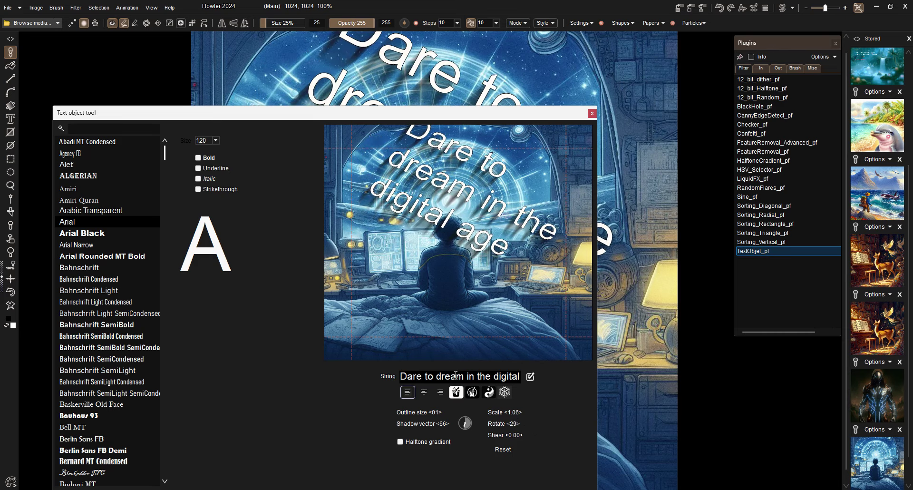
Replace the string with "There once was a man named" plus a first name, and correct its misspelled words with the spell checker
double_click(426, 376)
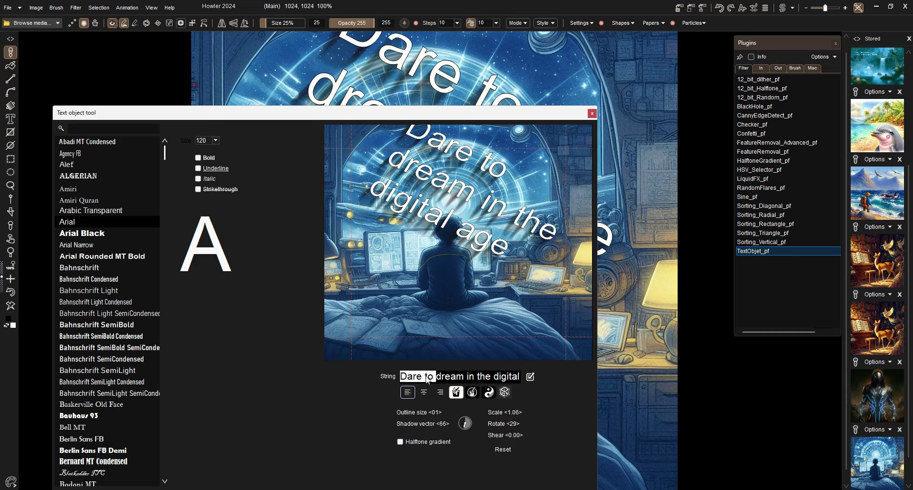
click(426, 377)
double_click(427, 378)
click(421, 376)
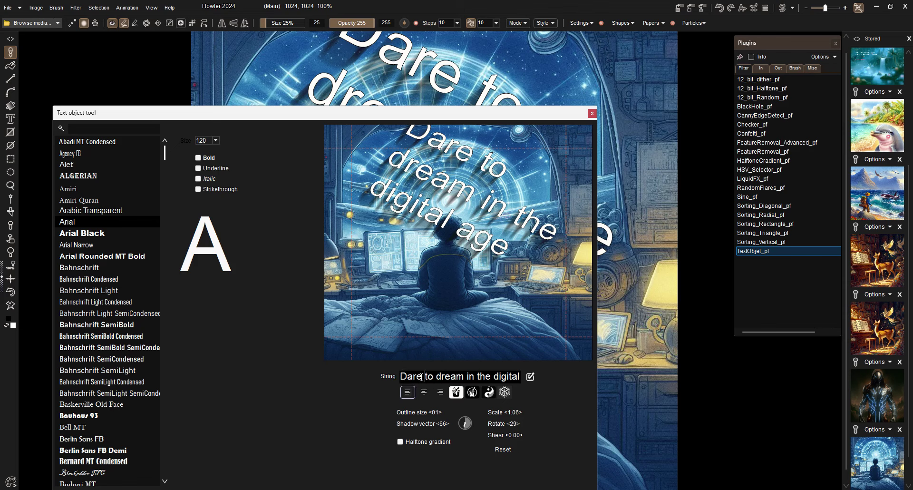
key(End)
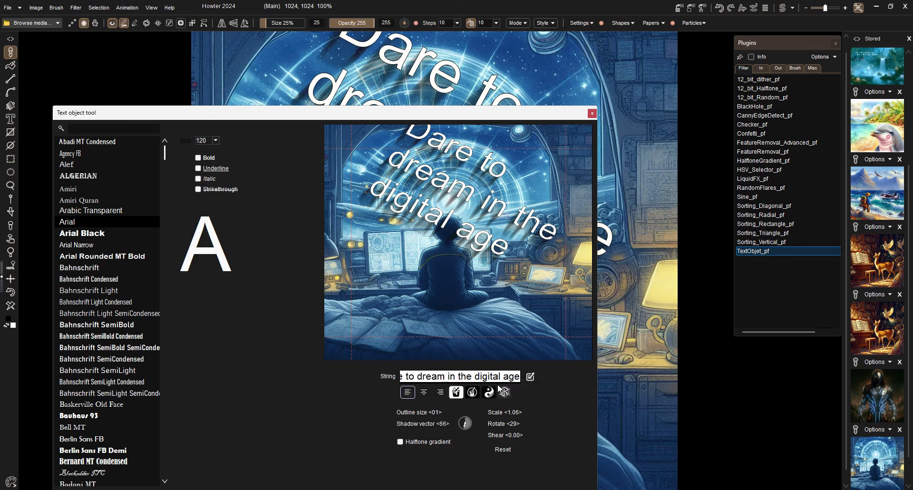
text(There o)
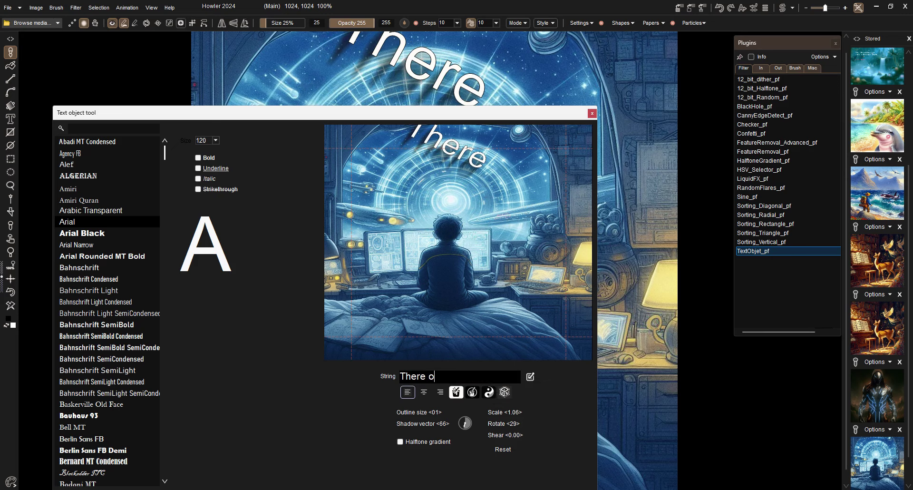
text(ce a)
key(BackSpace)
key(BackSpace)
key(BackSpace)
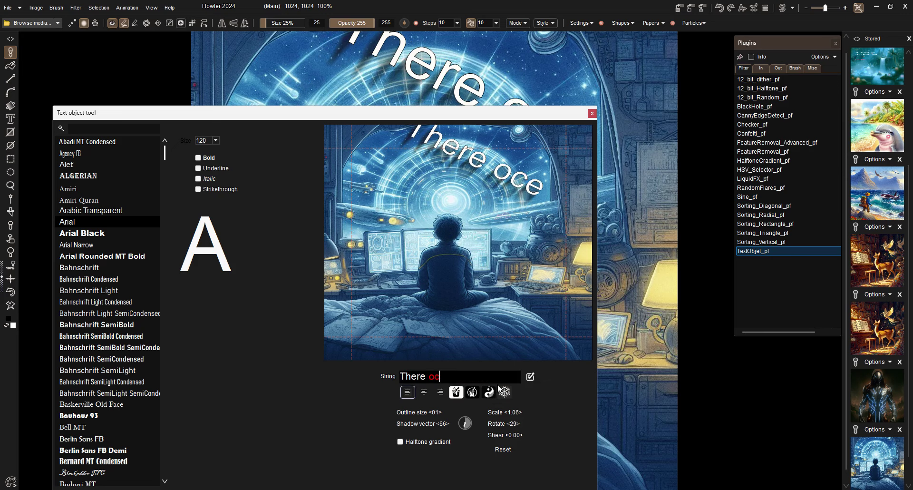
text(nce was)
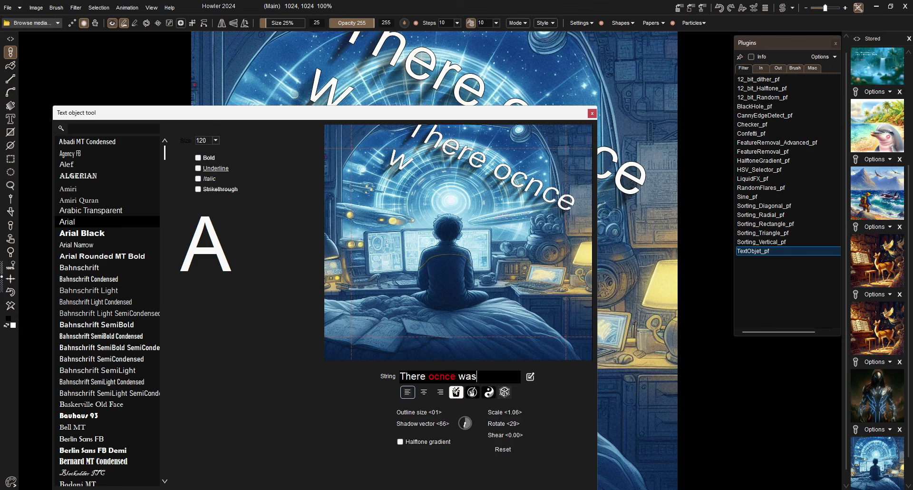
text( a man named Oy)
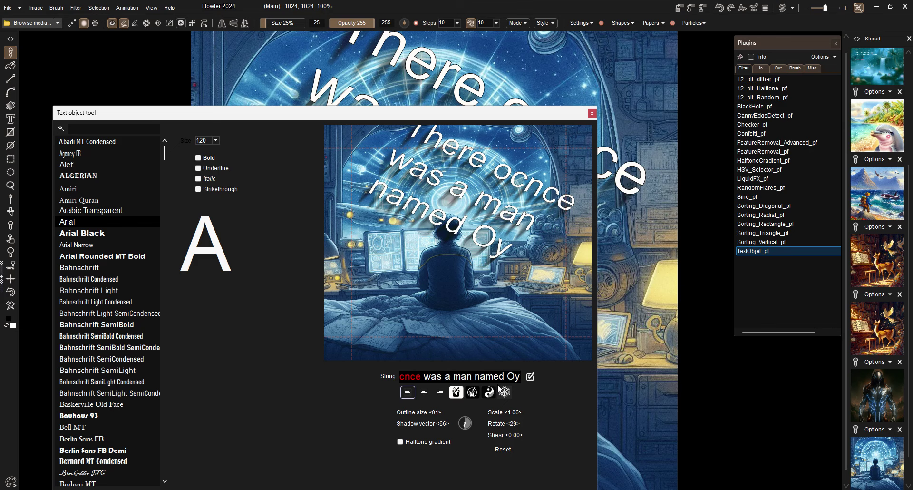
key(BackSpace)
key(BackSpace)
text(Jony)
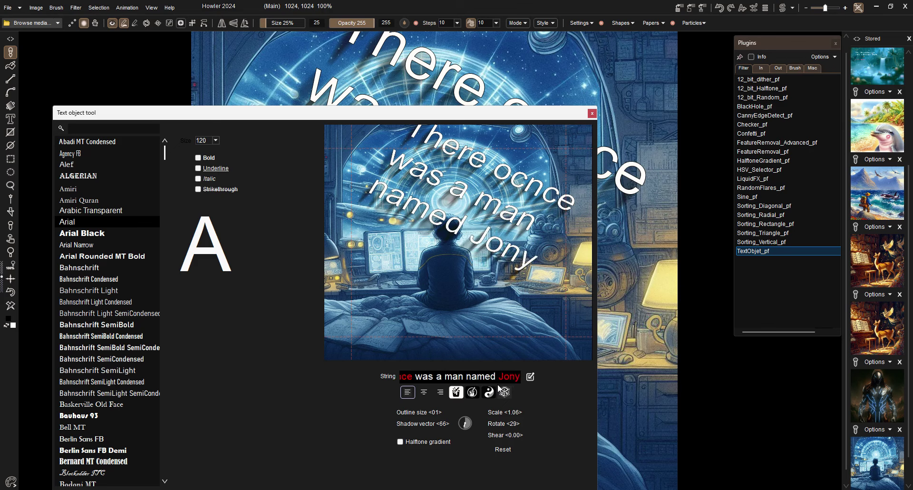
click(528, 377)
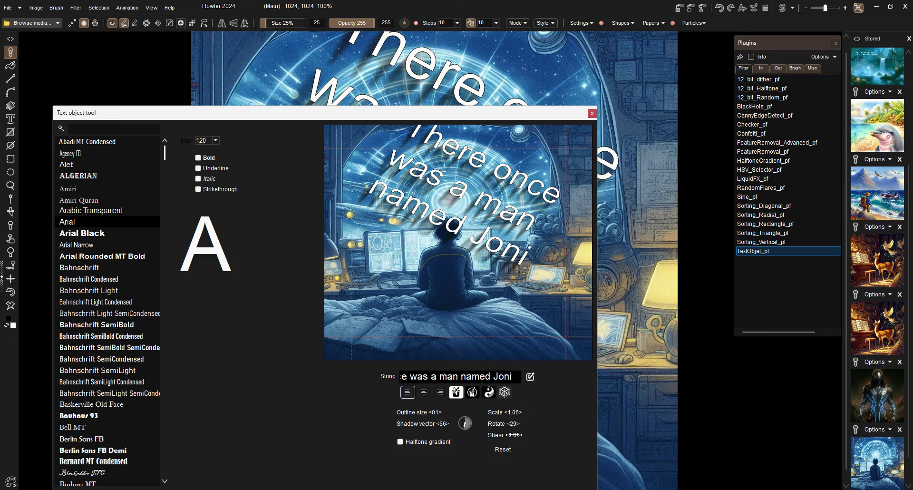
Try shearing the text, including a shear of 0.36, and reset its scale, rotation and shear
drag(513, 435, 504, 451)
click(502, 449)
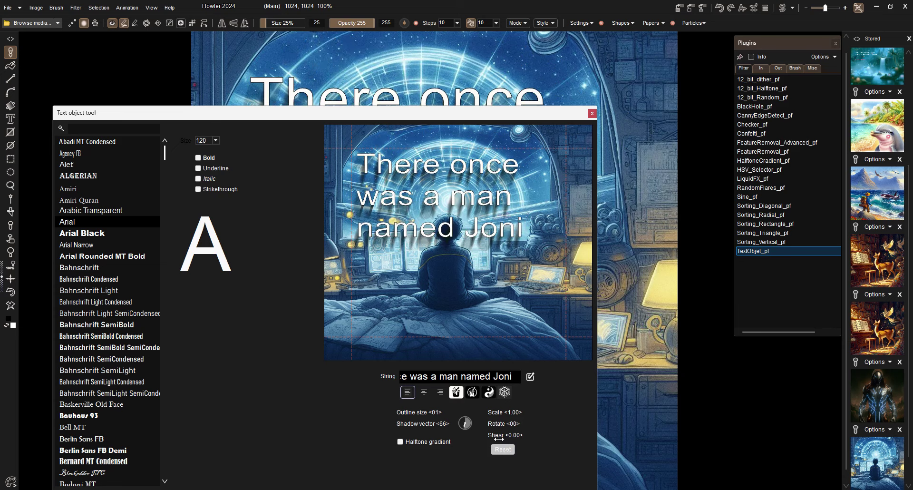
drag(511, 434, 532, 442)
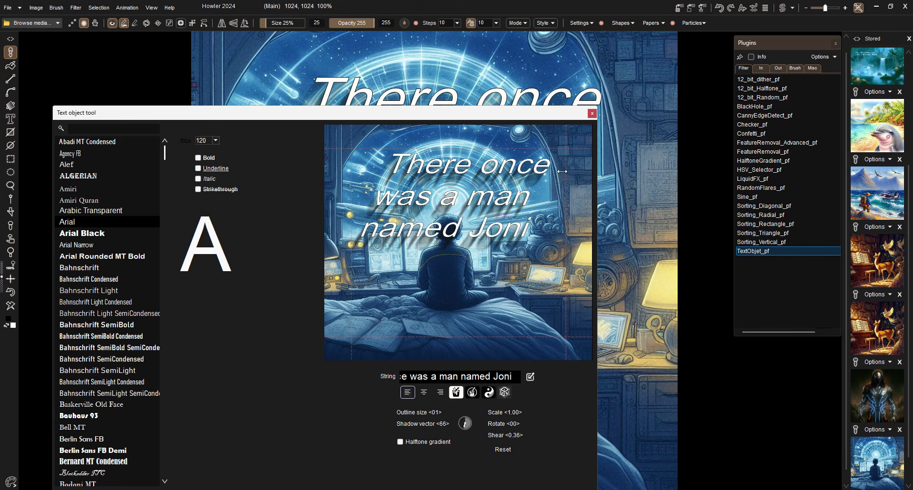
mouse_move(562, 171)
mouse_down()
mouse_move(465, 180)
mouse_move(559, 182)
mouse_up()
click(497, 455)
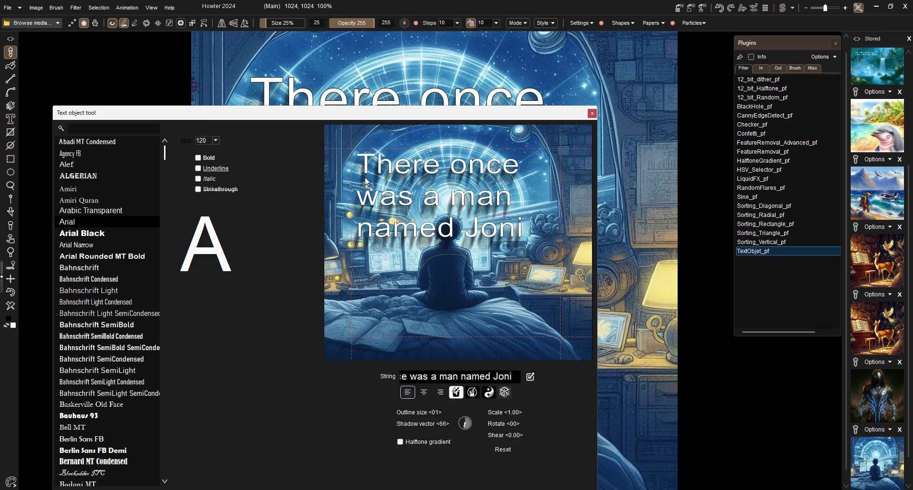
Adjust the left and top margin guides in the preview and shift the whole text block right and slightly up
drag(351, 170, 357, 189)
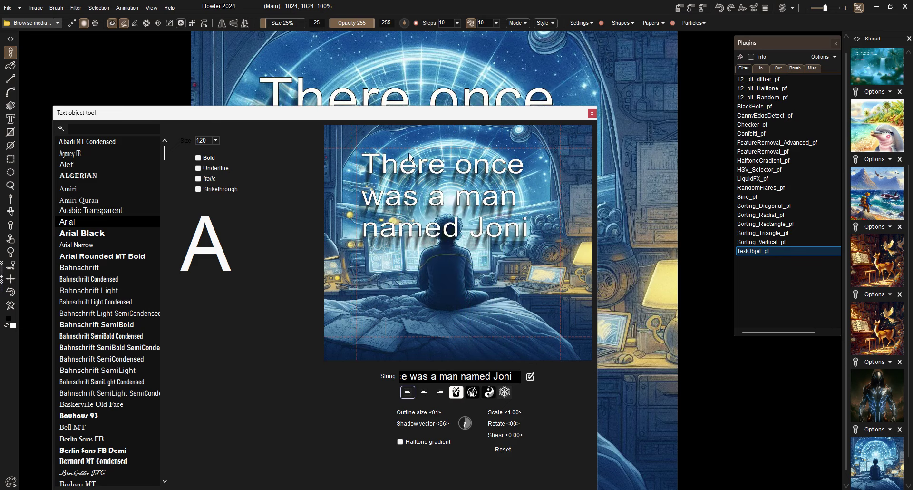
mouse_move(409, 149)
mouse_down()
mouse_move(409, 224)
mouse_move(408, 153)
mouse_up()
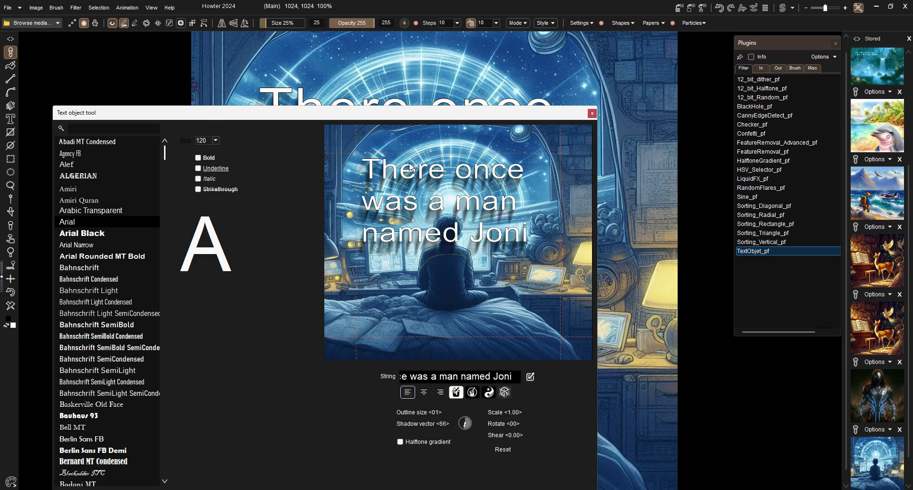
drag(413, 216, 446, 210)
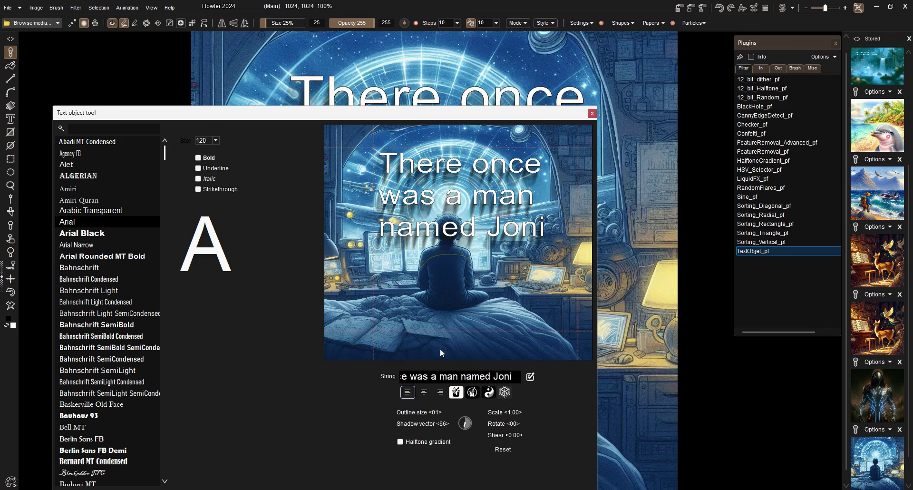
Enable the halftone gradient and place its endpoints diagonally across the text, from the first word to below the last
click(446, 440)
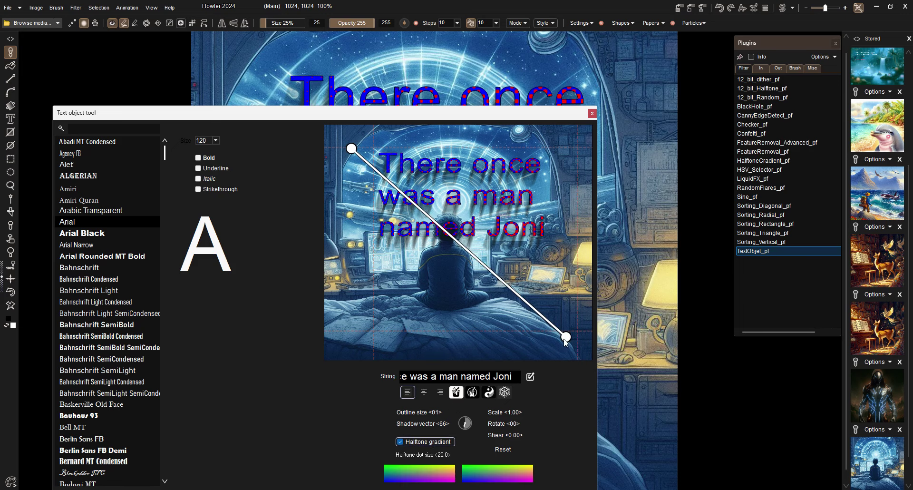
drag(565, 336, 511, 253)
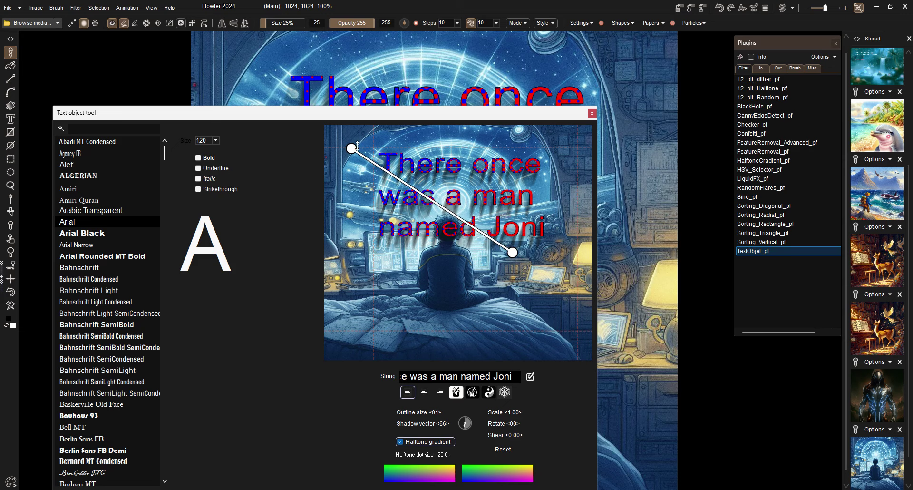
drag(352, 149, 395, 151)
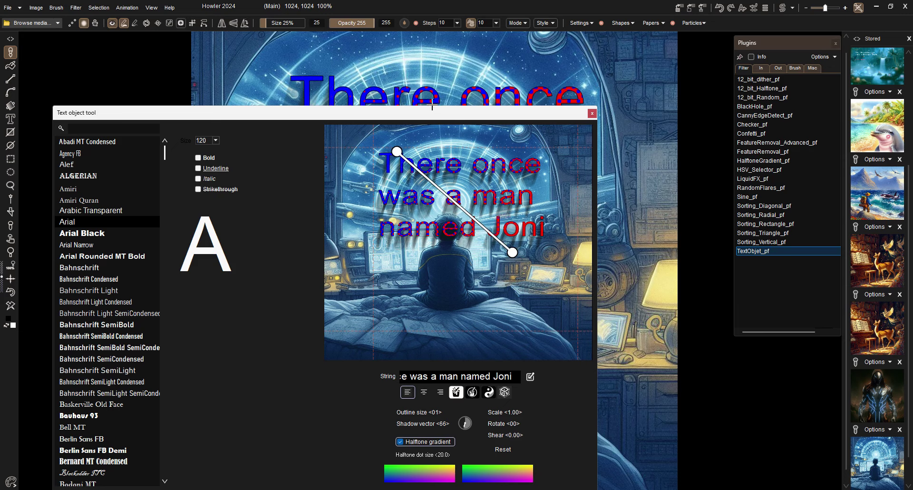
Set the halftone dot size to 4.0, repositioning the dialog to view the text on the picture
drag(433, 116, 324, 79)
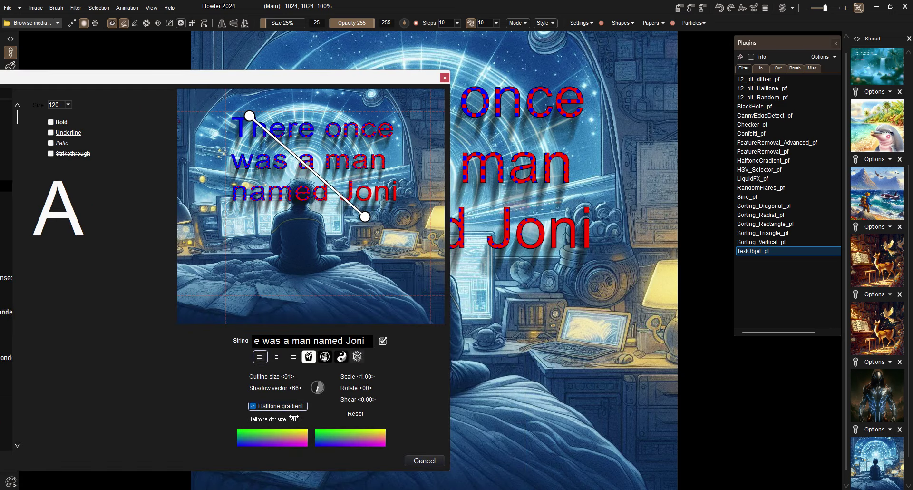
drag(288, 418, 218, 412)
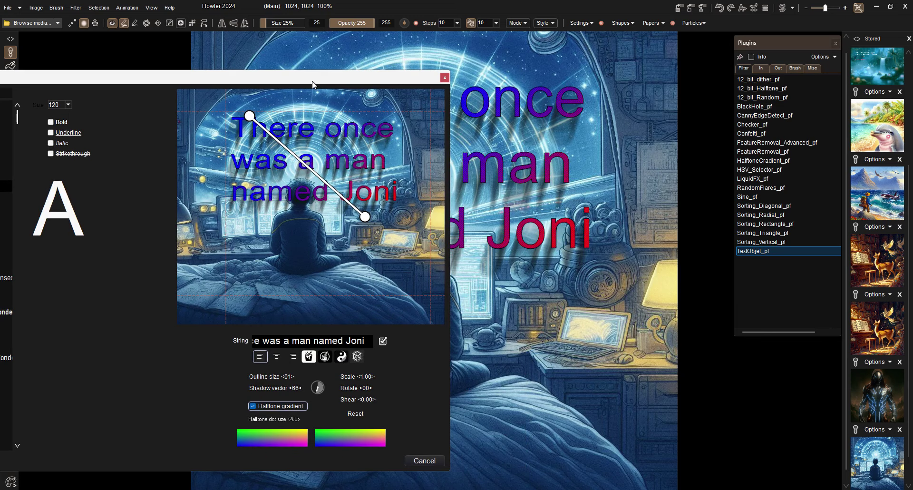
drag(312, 85, 370, 59)
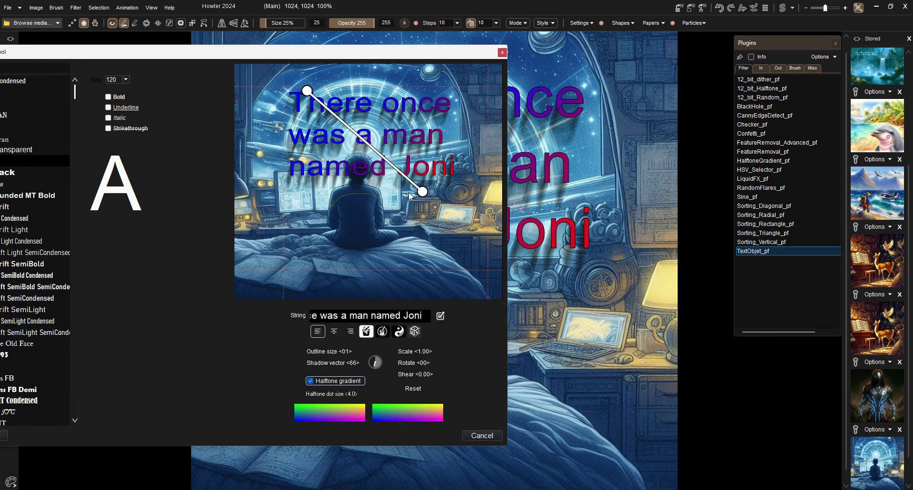
Run the gradient from the text's upper right to its lower left and change its blue start color to golden yellow
drag(421, 191, 325, 185)
drag(307, 90, 424, 83)
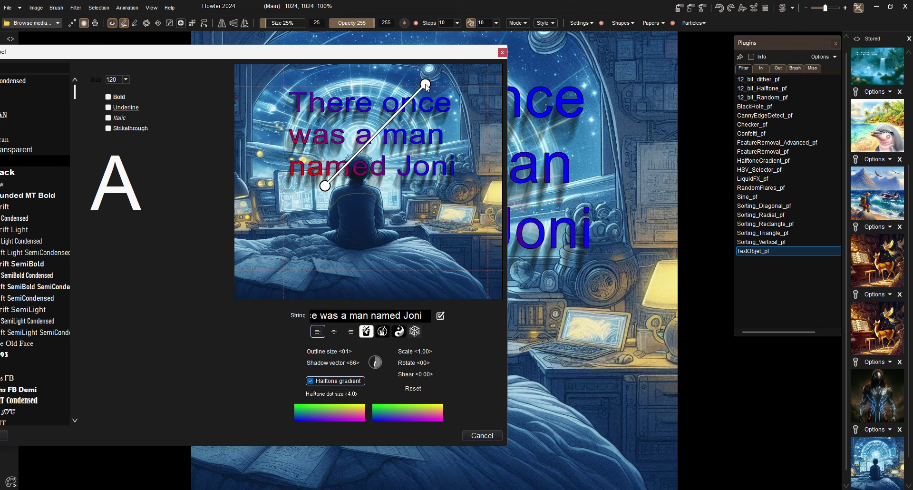
click(349, 407)
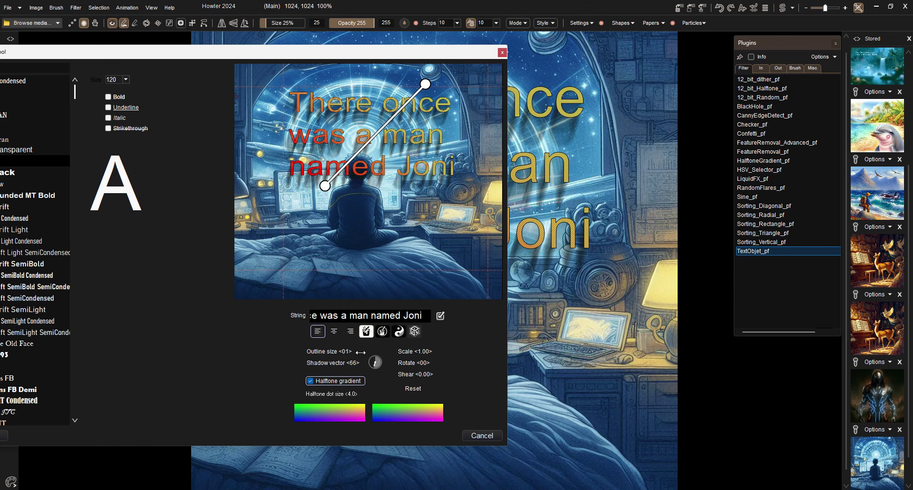
Try center alignment for the text lines, and align them to the right
click(335, 334)
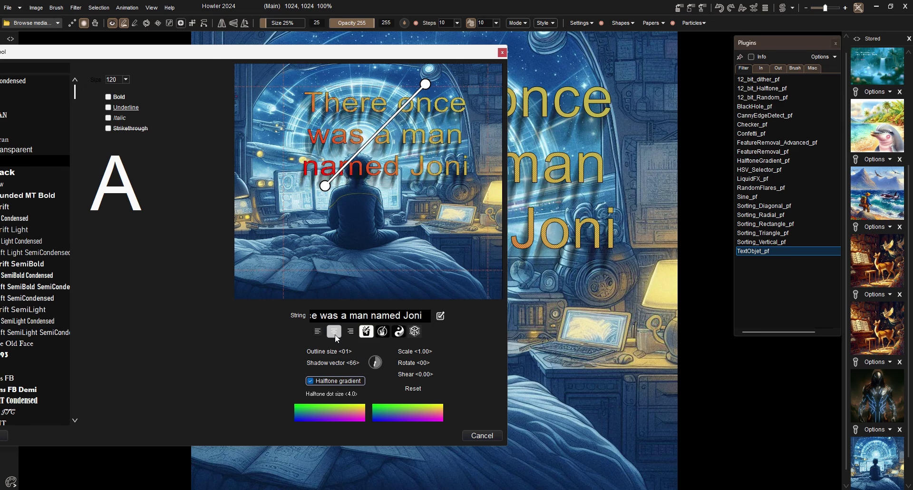
click(349, 333)
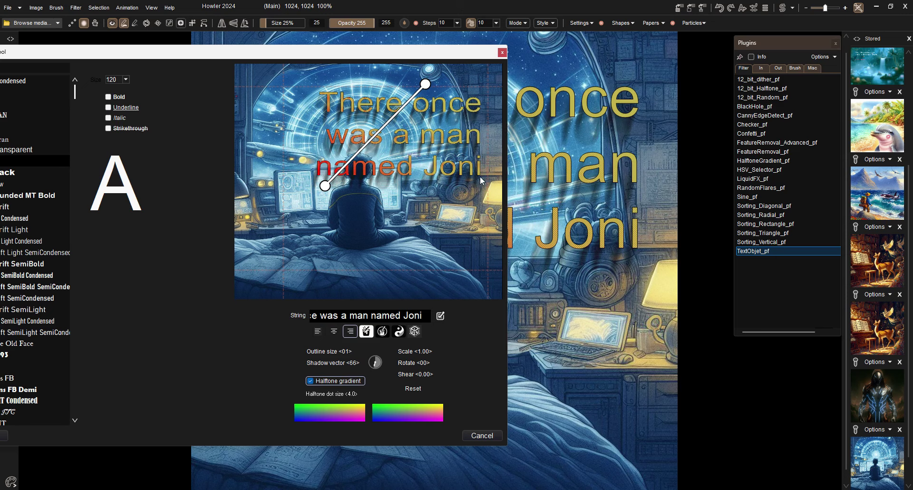
Make the caption's text box narrower and taller, and center the text lines
drag(487, 173, 437, 226)
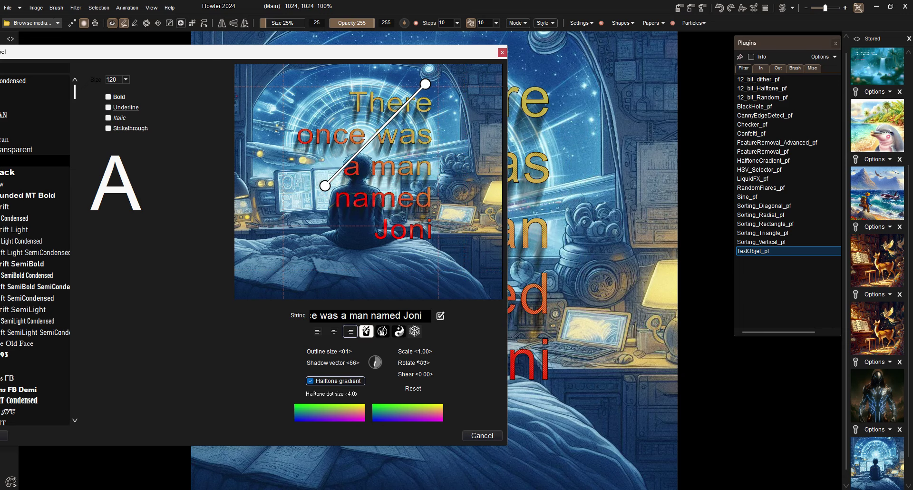
click(340, 332)
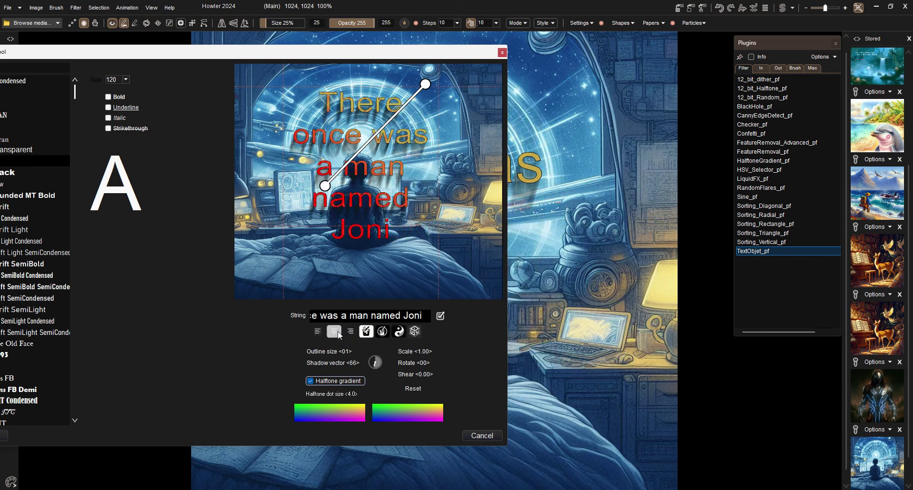
Turn off the halftone gradient and distort the caption in perspective by pulling the upper-left corner of its box inward
click(315, 381)
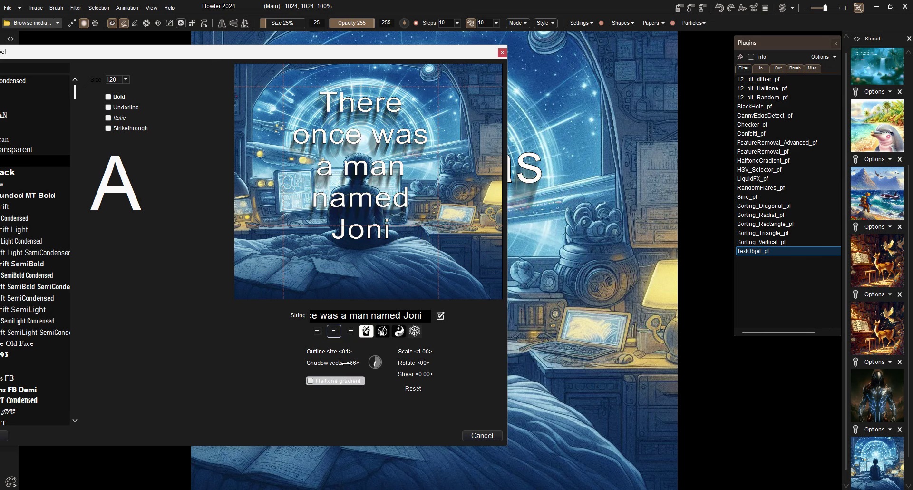
click(415, 331)
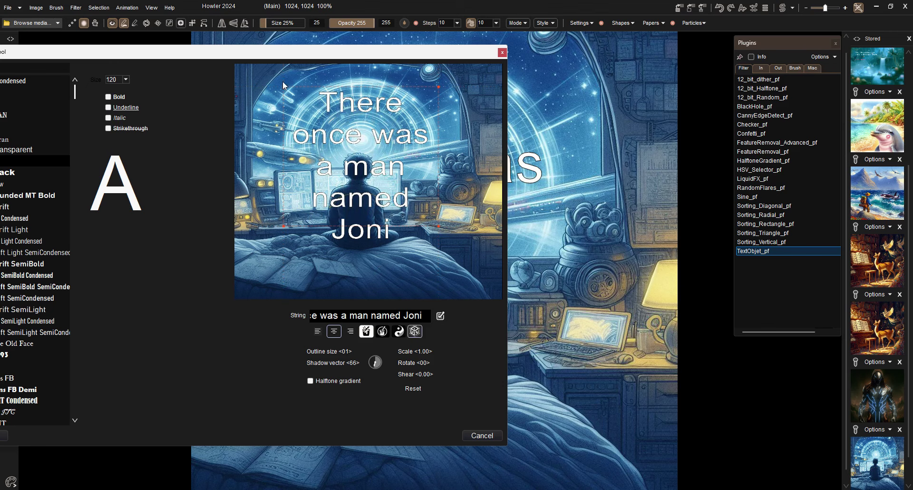
drag(285, 89, 329, 123)
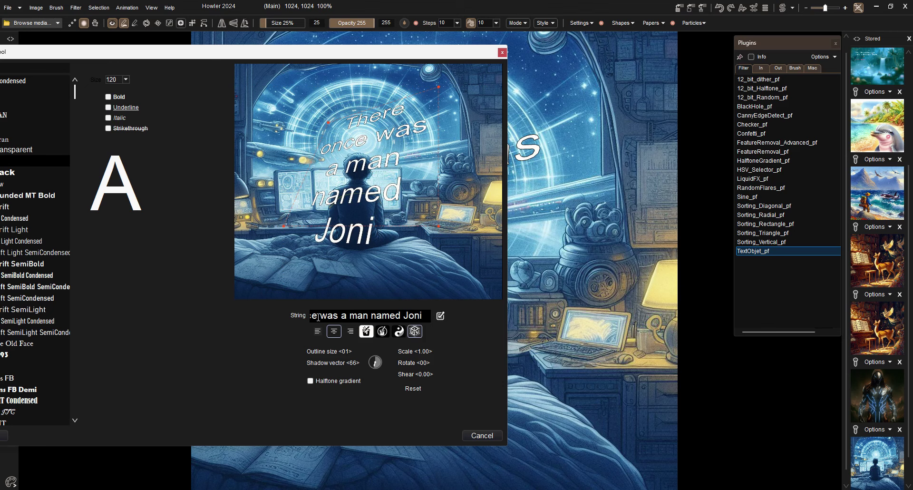
Replace the caption text with "Dare to dream in the digital age"
key(ctrl+a)
text(There on)
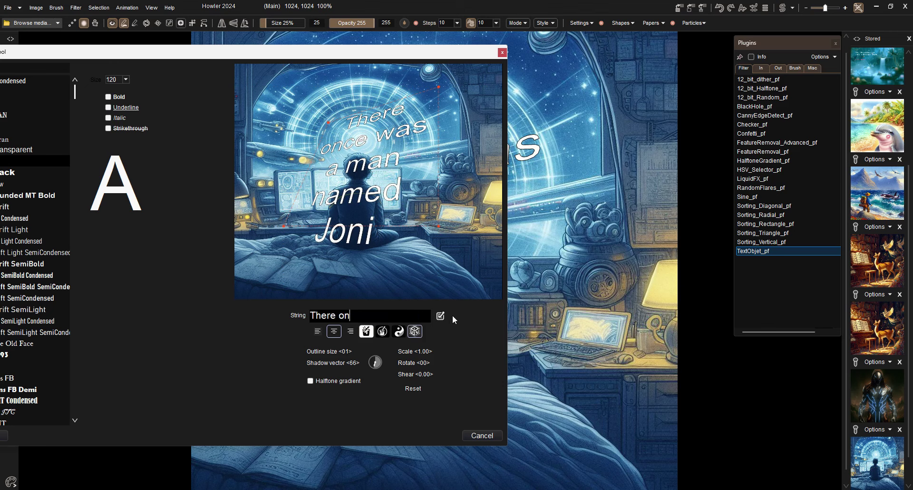
key(ctrl+a)
text(Dare to dream in the digital age)
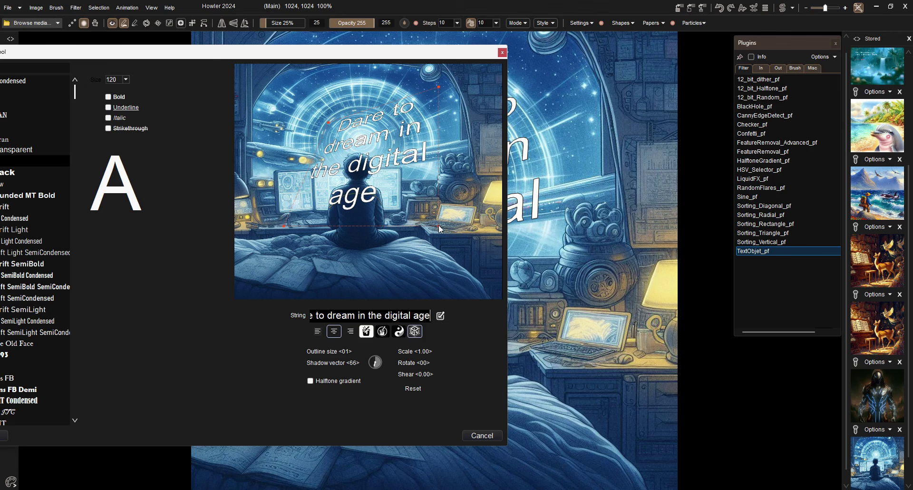
Reshape the caption's perspective by moving its four corners so it sits within the glowing arch above the figure, and apply the text
drag(438, 224, 437, 162)
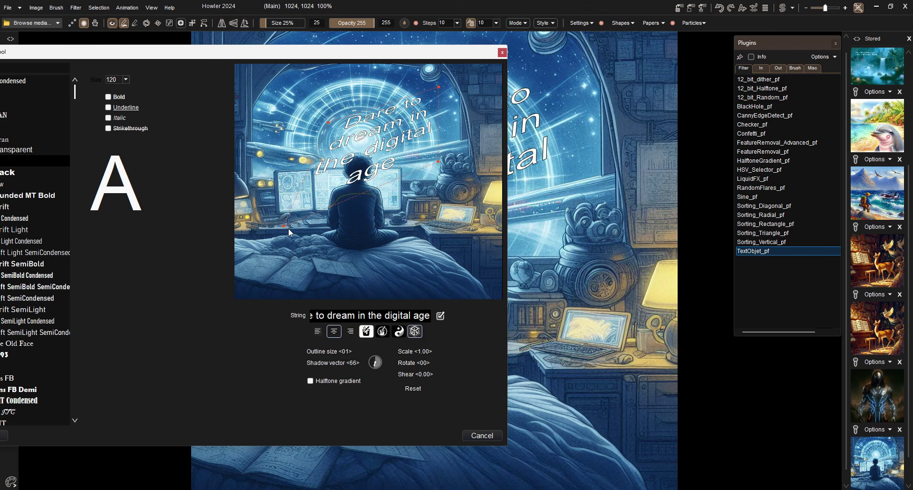
drag(284, 225, 295, 164)
drag(327, 125, 304, 102)
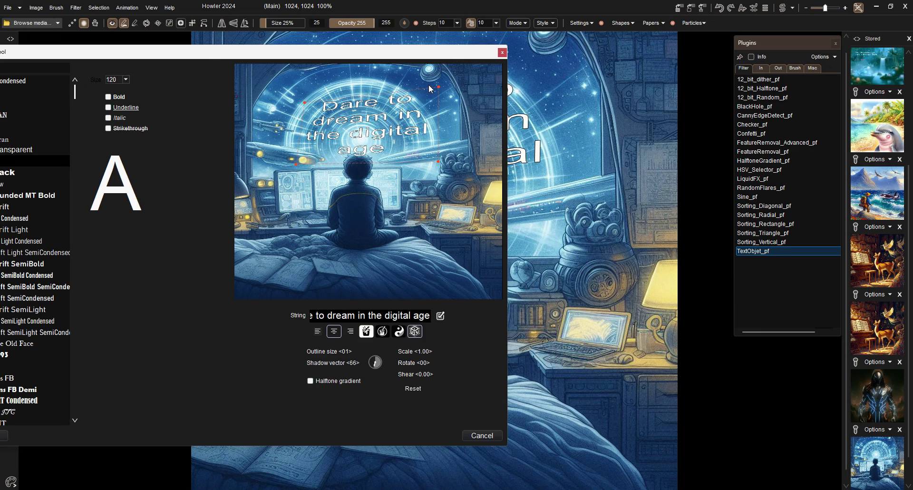
drag(429, 87, 385, 78)
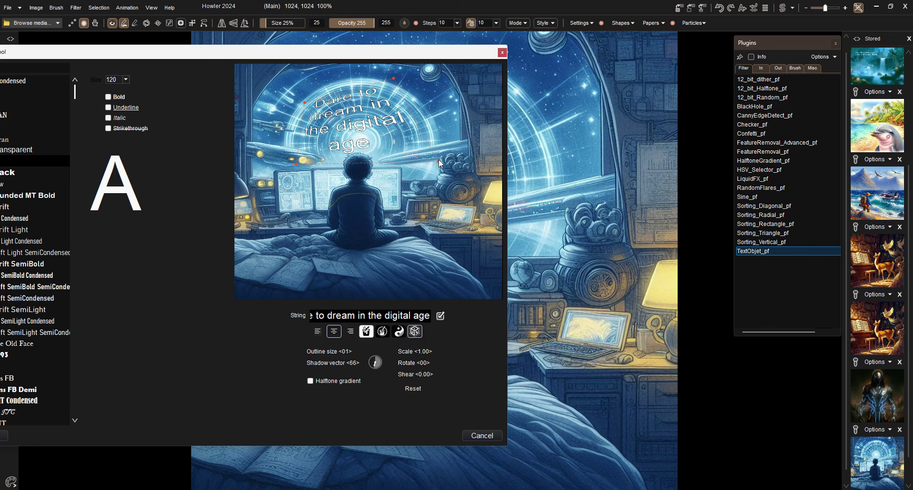
drag(438, 164, 447, 132)
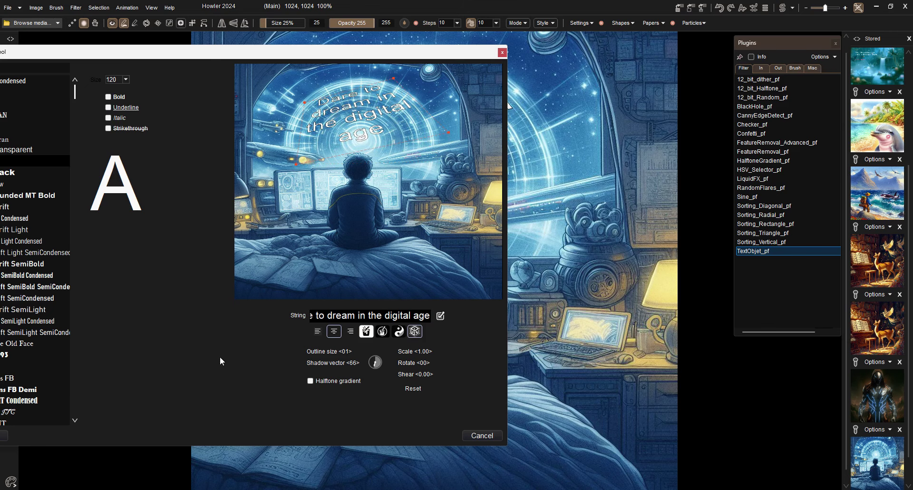
drag(154, 61, 247, 61)
click(74, 439)
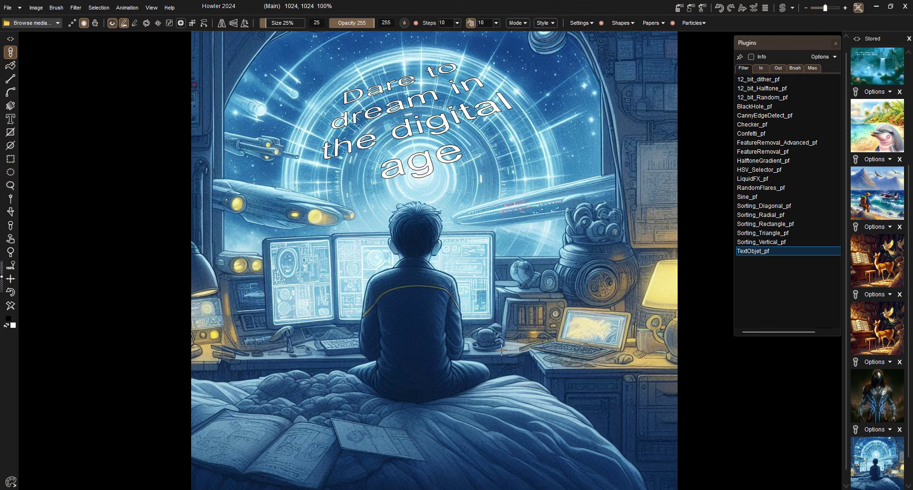
Try the HalftoneGradient filter on the whole picture with the gradient rising from lower left to the right side, and cancel it
double_click(771, 161)
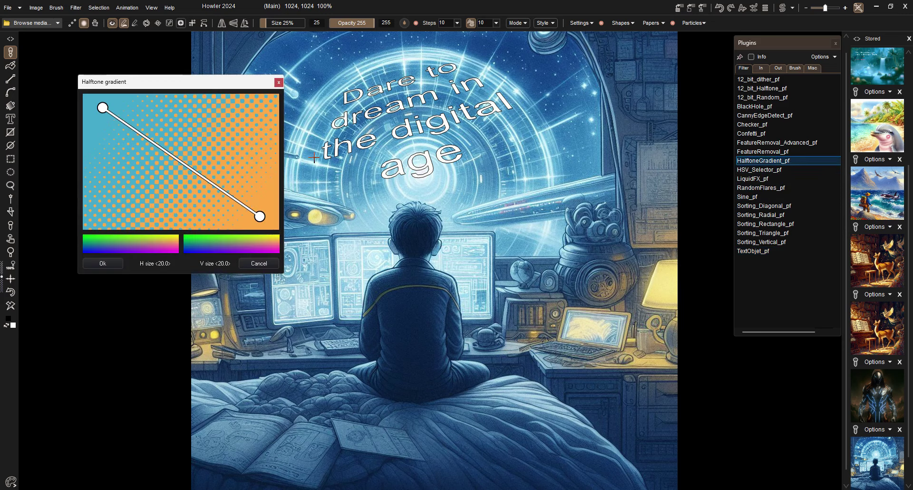
drag(260, 217, 268, 150)
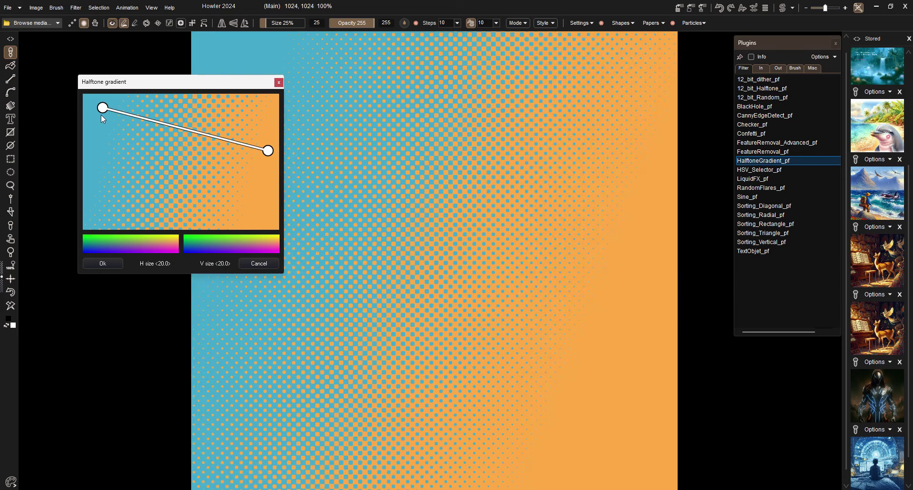
drag(101, 115, 127, 209)
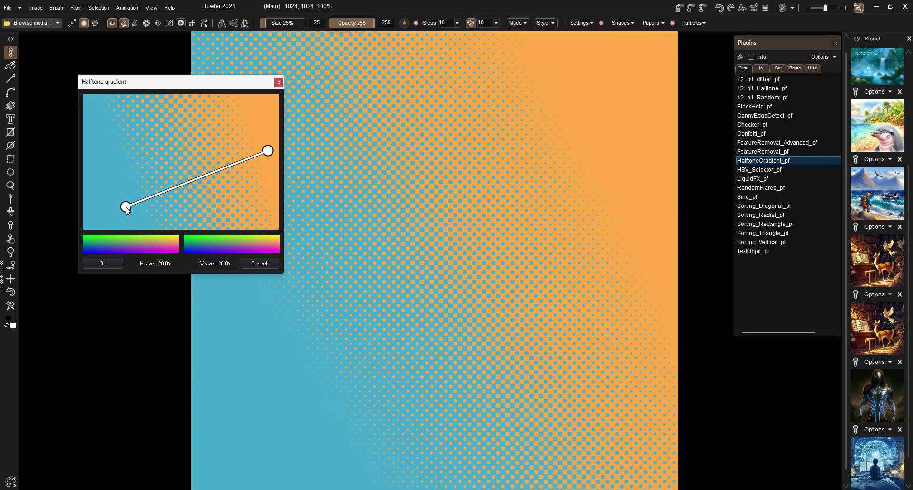
click(258, 262)
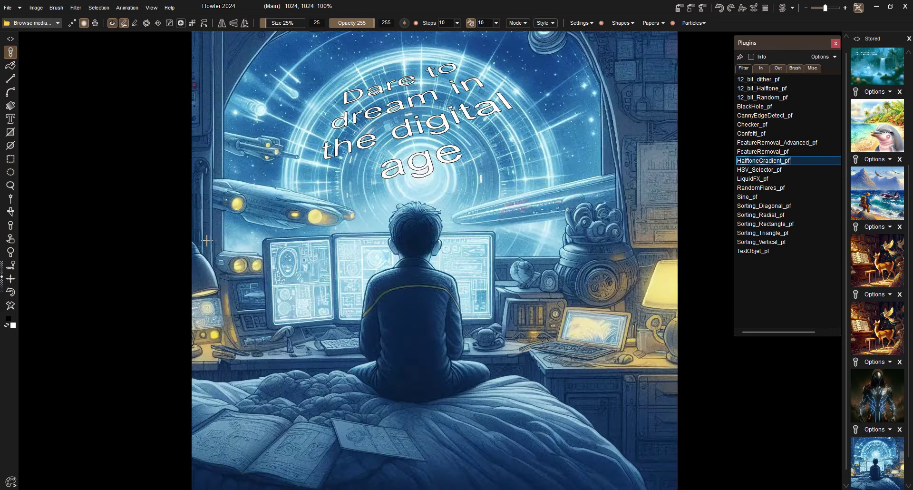
Make a tall rectangular selection over the spaceships and the edge of the monitors on the picture's left side
click(11, 161)
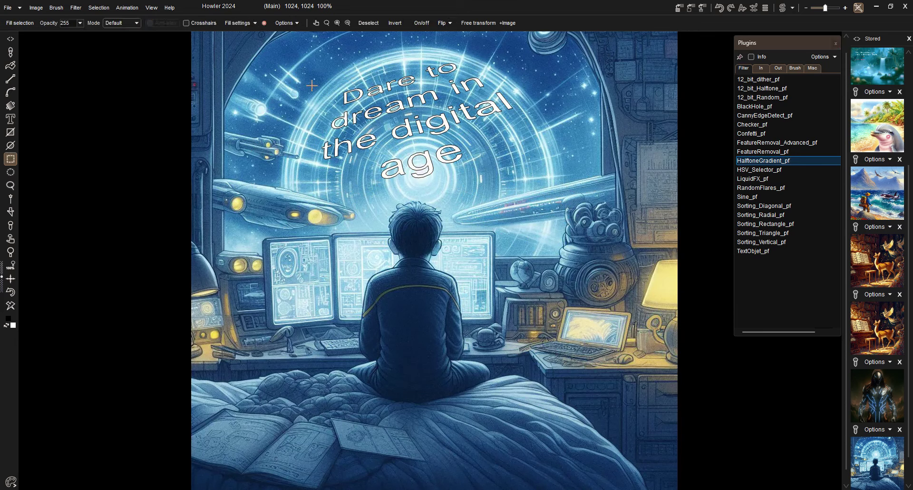
drag(312, 86, 223, 246)
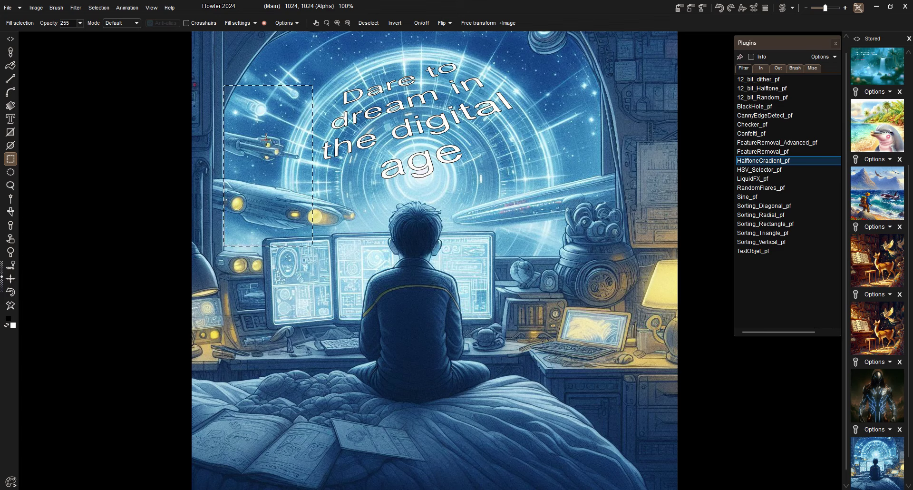
drag(230, 82, 318, 294)
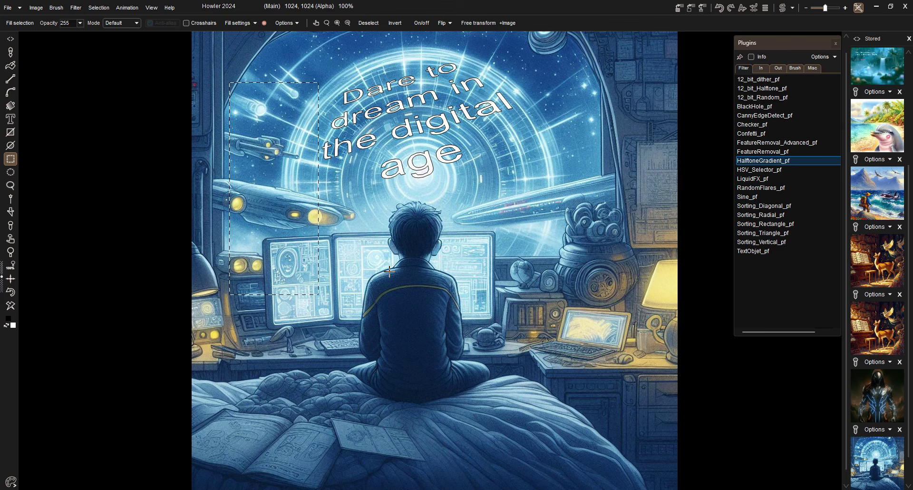
Try the HalftoneGradient filter inside the selection with its blue and orange ends swapped, cancel it and clear the selection
double_click(739, 162)
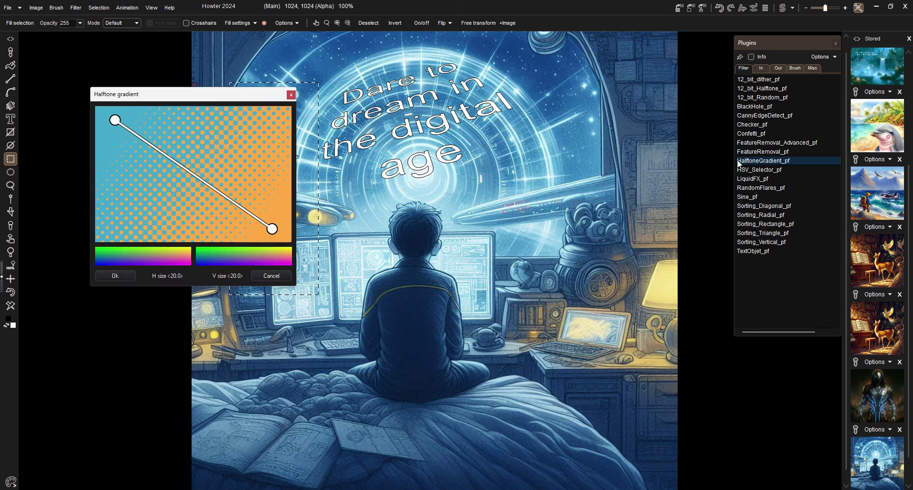
drag(200, 97, 160, 230)
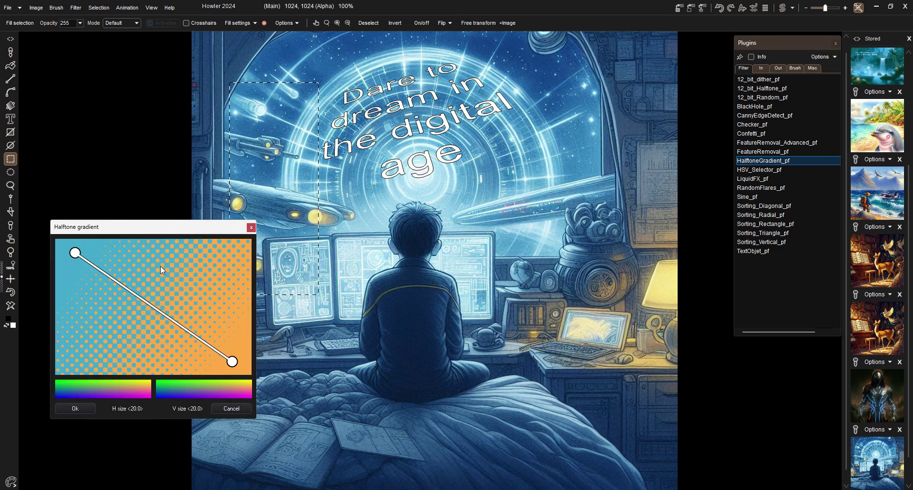
drag(231, 361, 145, 333)
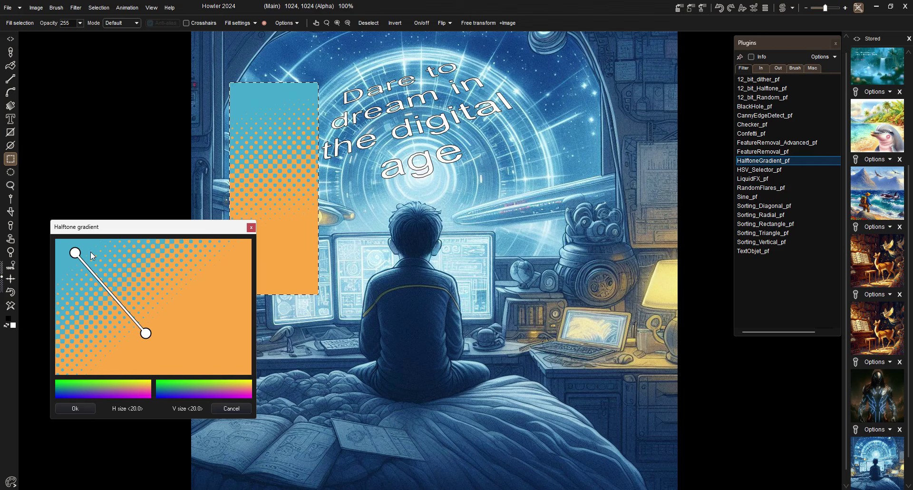
drag(75, 252, 234, 301)
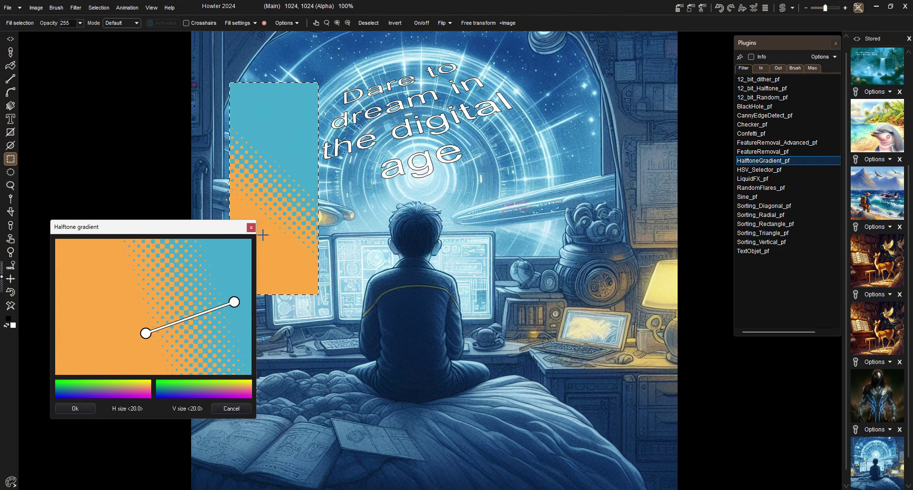
drag(146, 333, 68, 329)
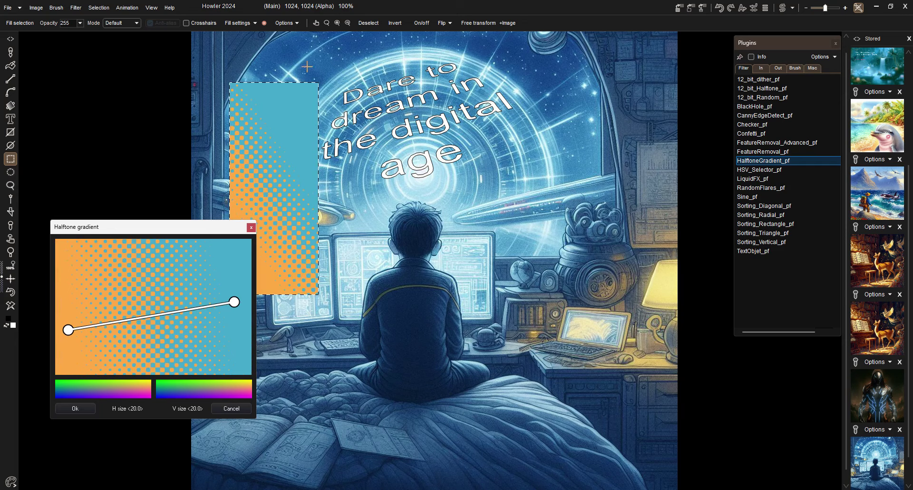
click(224, 403)
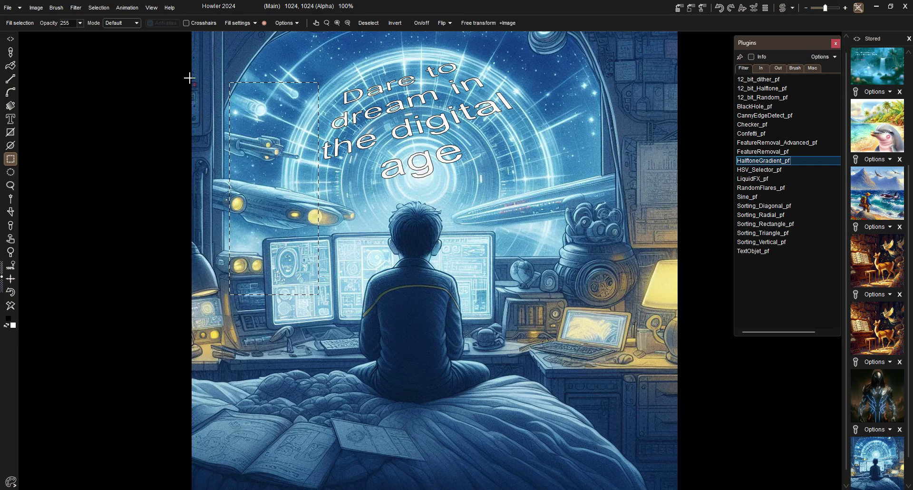
click(100, 10)
click(107, 19)
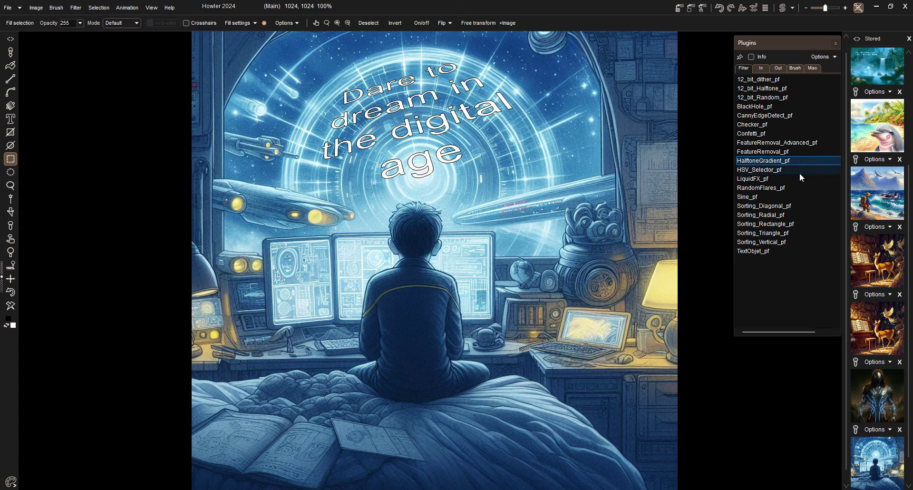
Load the stored green-screen picture of the armored figure and sample its green background with the HSV_Selector filter
scroll(877, 238, up, 5)
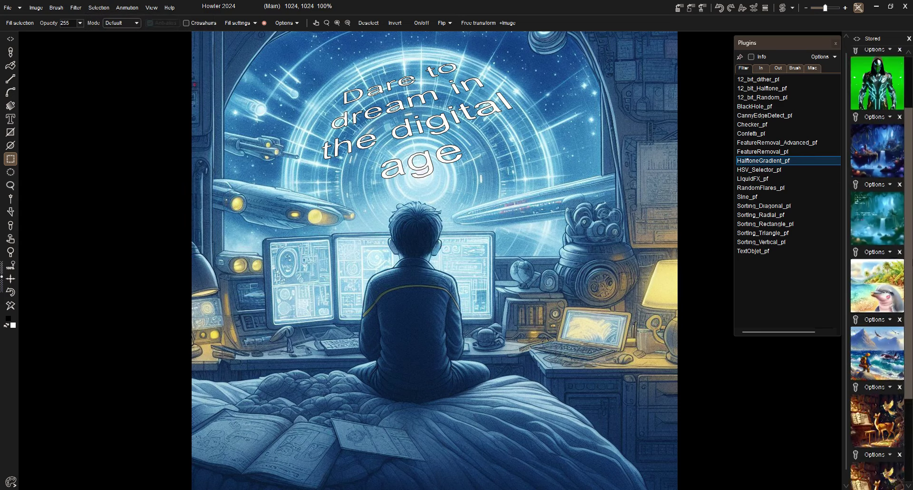
click(880, 194)
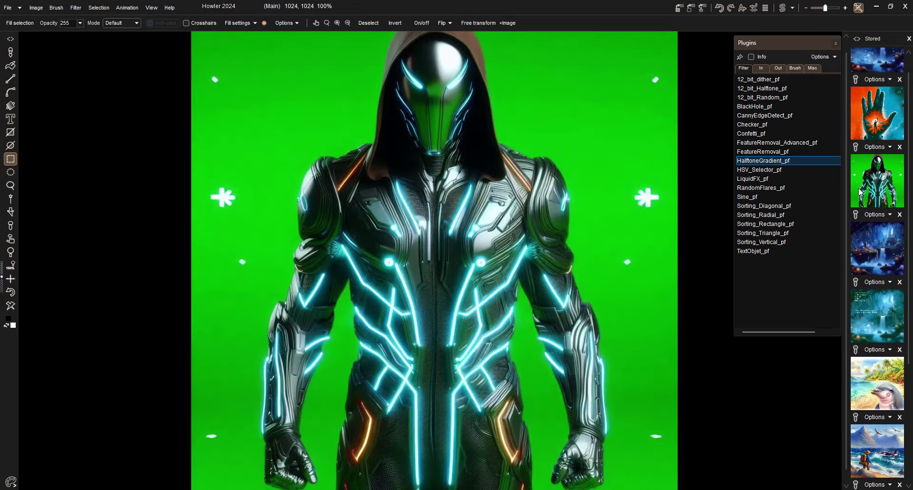
double_click(754, 170)
drag(448, 135, 227, 114)
click(136, 161)
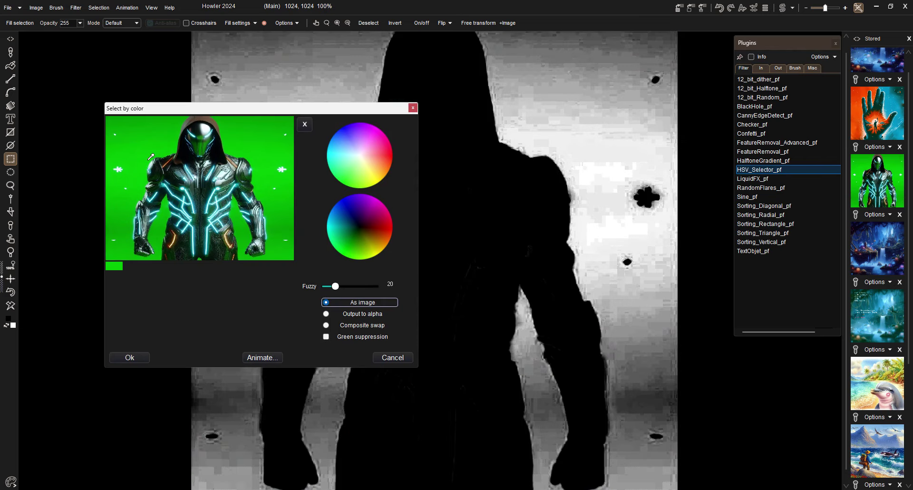
Move the dialog off the figure, try a Fuzzy value of 61 and reduce it to 7
drag(266, 116, 173, 209)
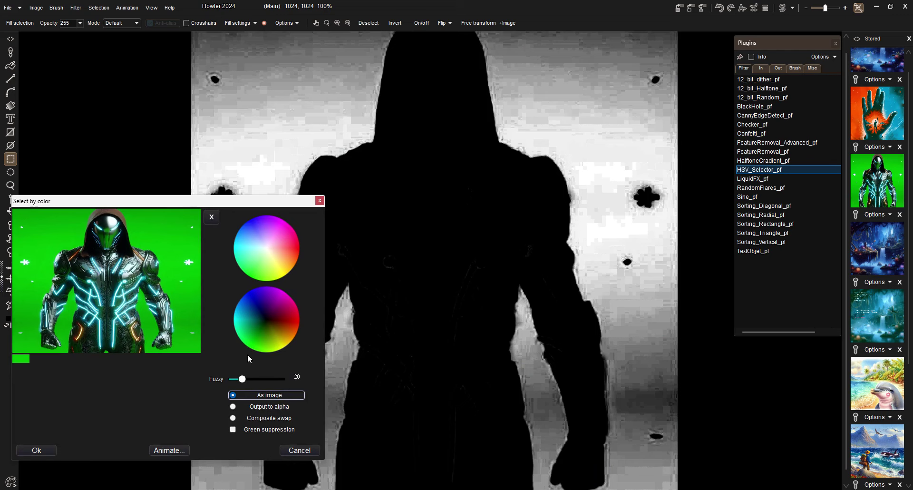
mouse_move(243, 378)
mouse_down()
mouse_move(269, 378)
mouse_move(239, 378)
mouse_move(259, 381)
mouse_up()
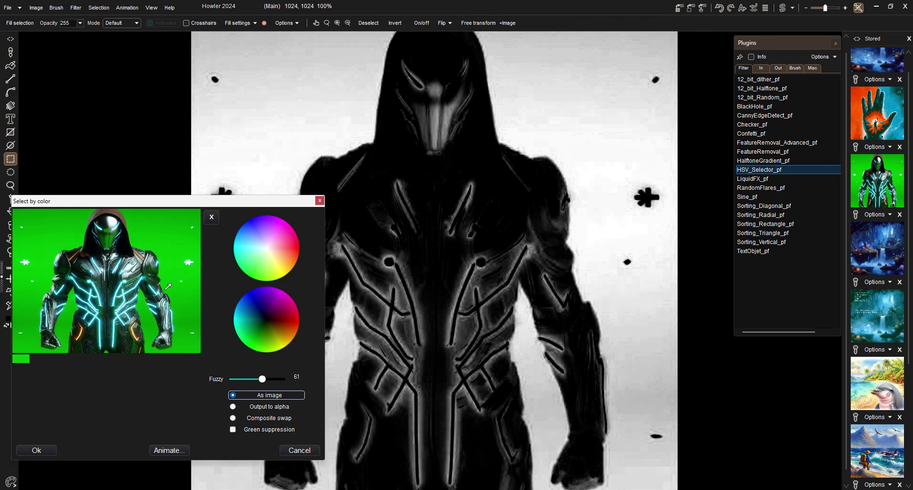
drag(262, 381, 235, 378)
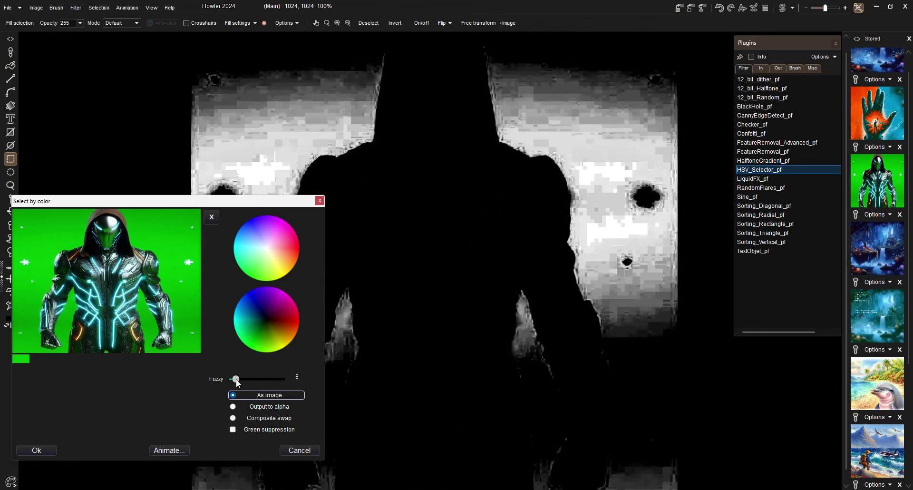
Sample more green shades across the background around the figure, and move the dialog to check the resulting mask
mouse_move(172, 250)
mouse_down()
mouse_move(182, 340)
mouse_move(192, 237)
mouse_move(163, 212)
mouse_move(152, 240)
mouse_move(150, 234)
mouse_up()
mouse_move(73, 224)
mouse_down()
mouse_move(71, 213)
mouse_move(26, 212)
mouse_up()
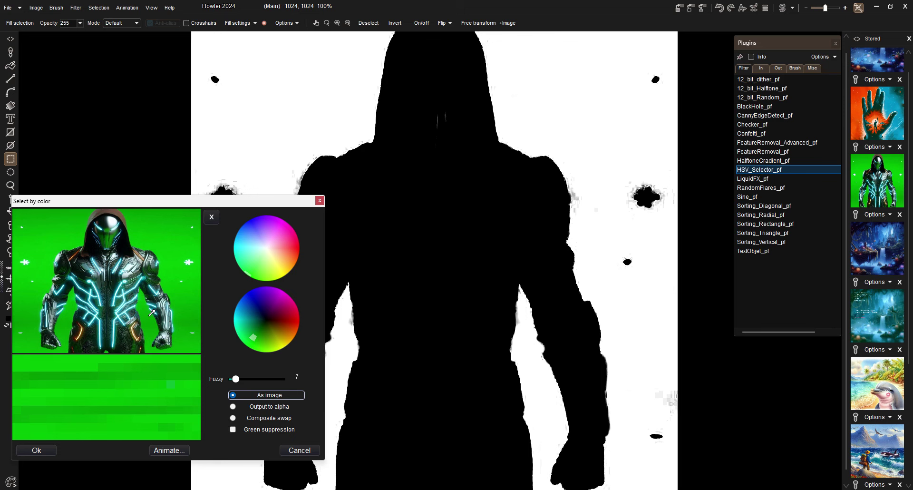
click(141, 292)
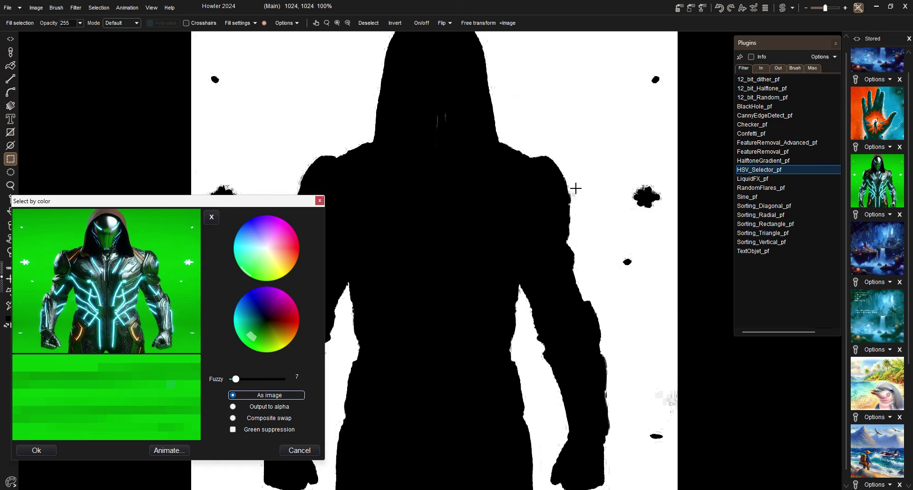
drag(219, 202, 338, 145)
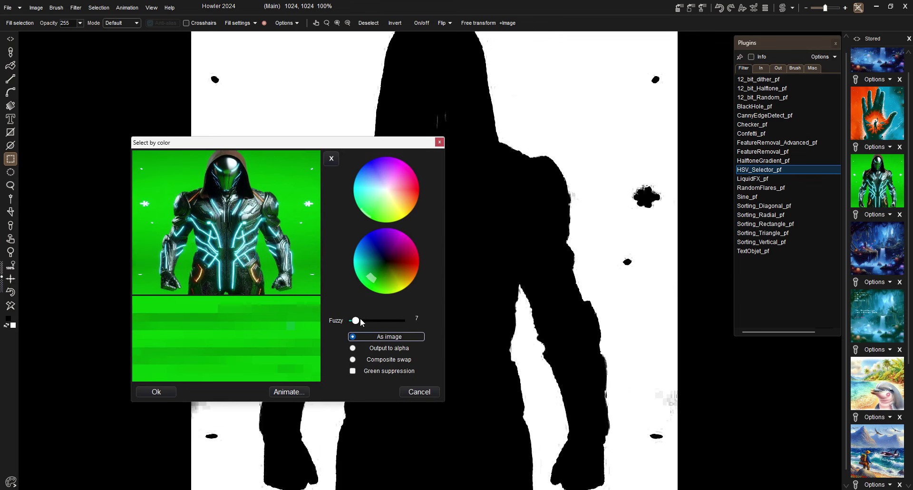
Set the HSV_Selector output to Composite swap with Fuzzy at 7, and move the dialog off the figure
drag(359, 318, 356, 320)
click(391, 336)
click(404, 341)
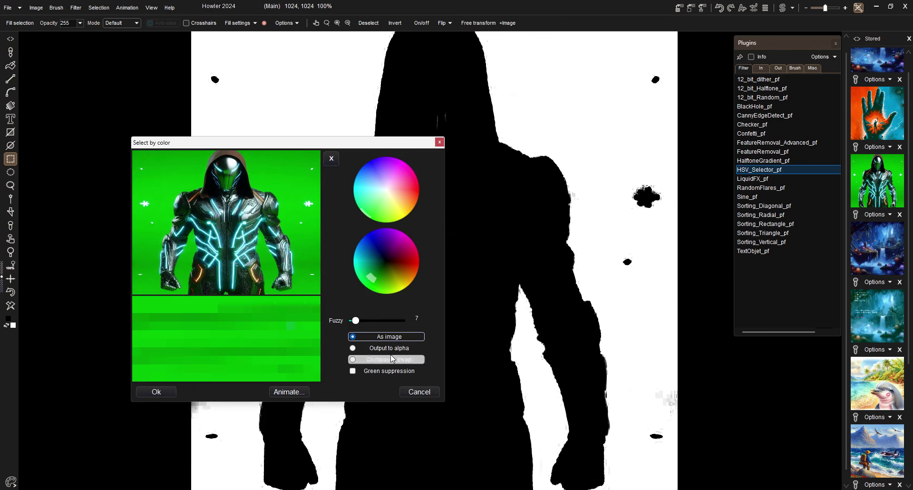
click(394, 359)
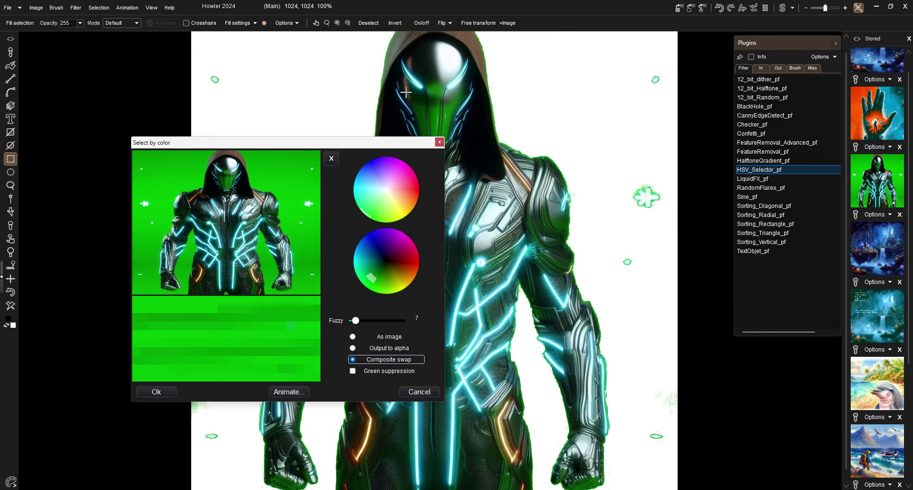
drag(369, 147, 284, 124)
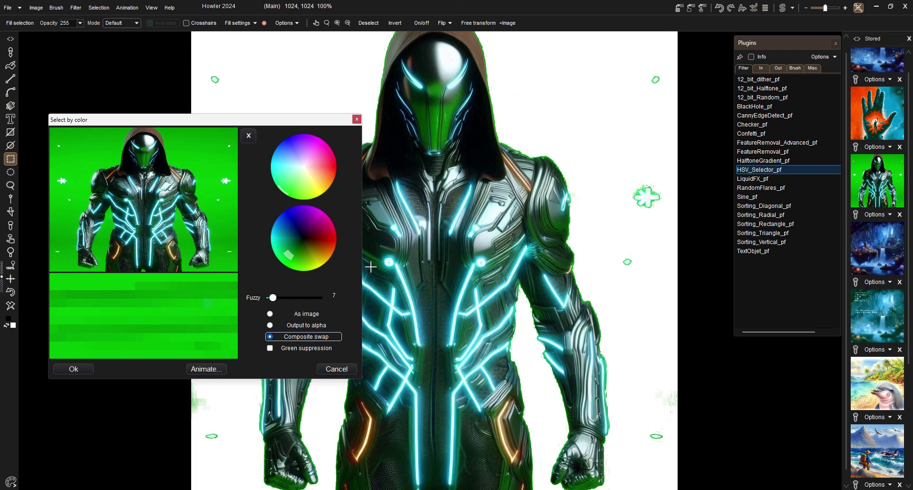
Try the Output to alpha option, then compare Composite swap with Green suppression on and off
click(294, 330)
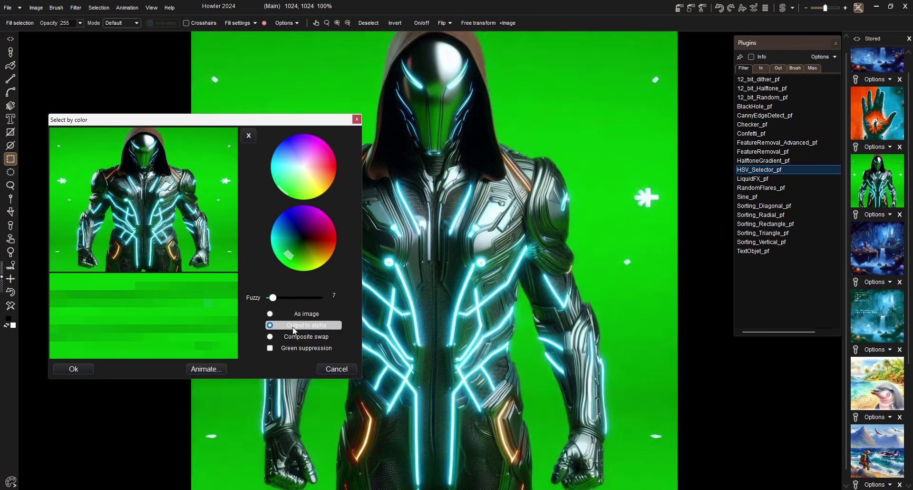
click(301, 350)
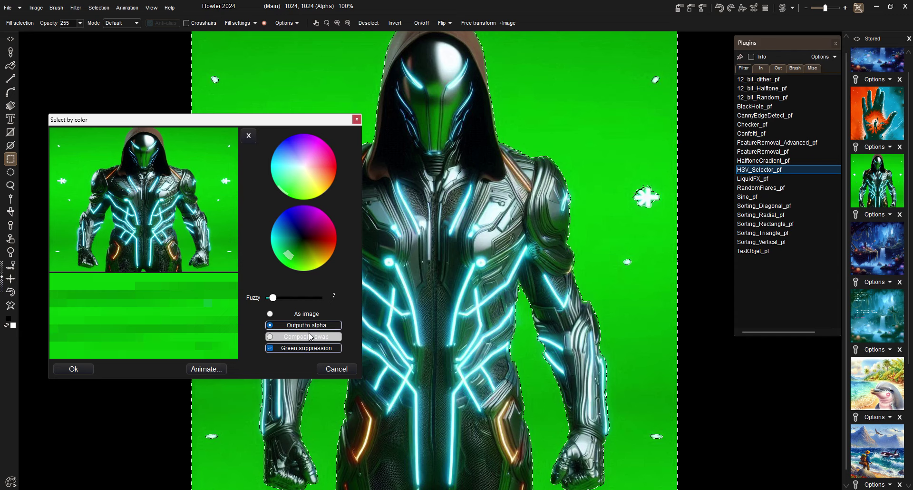
click(310, 337)
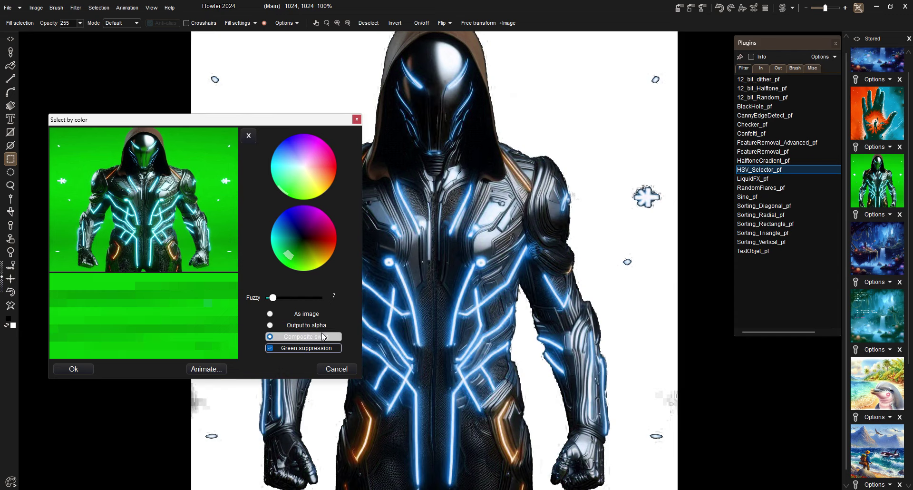
click(322, 350)
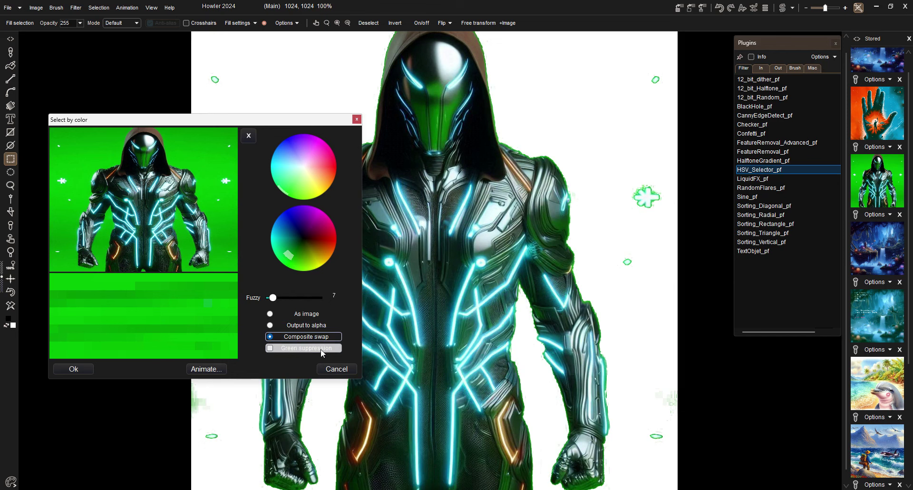
Toggle Green suppression to check its effect on the figure, leave it on and apply the HSV_Selector filter
click(321, 350)
click(321, 350)
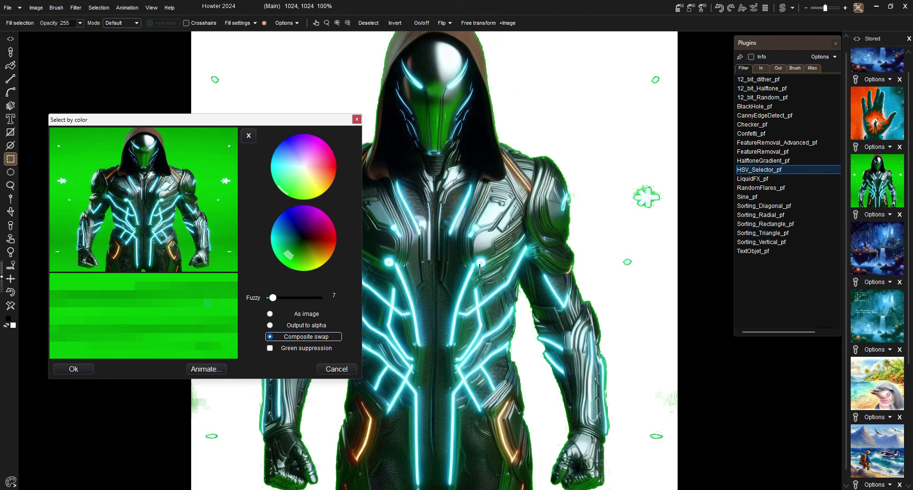
click(306, 348)
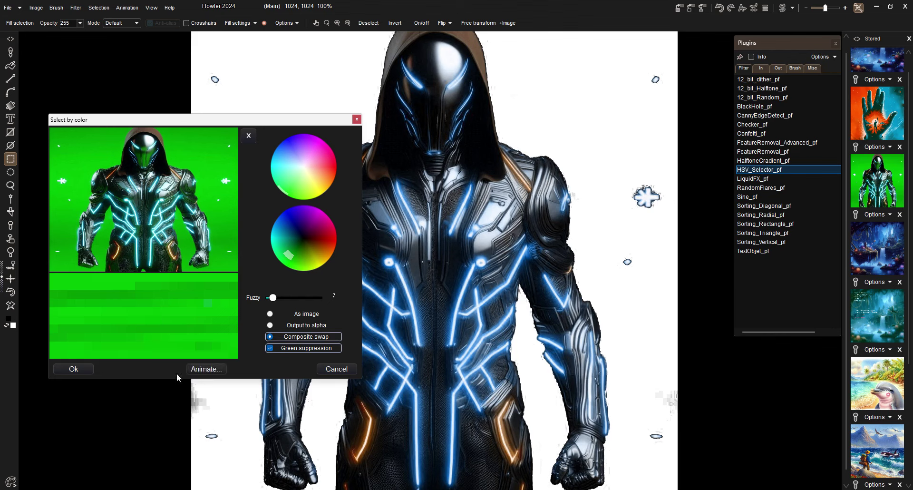
click(74, 369)
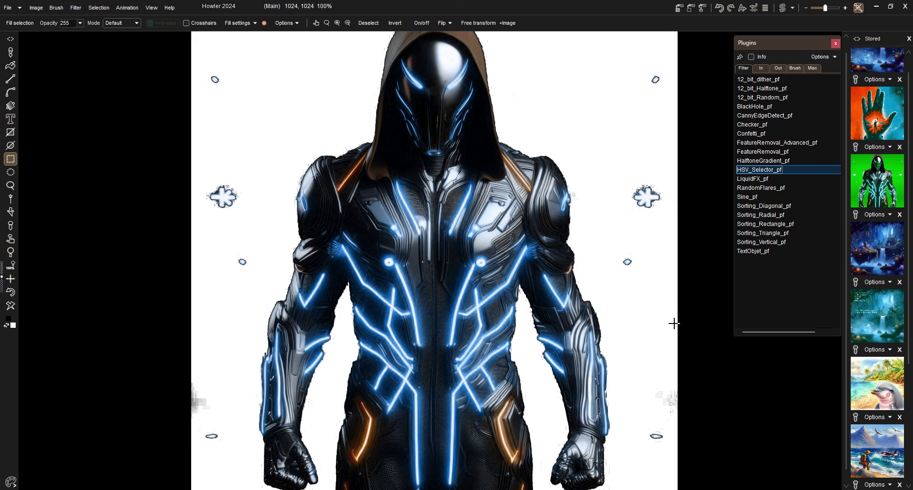